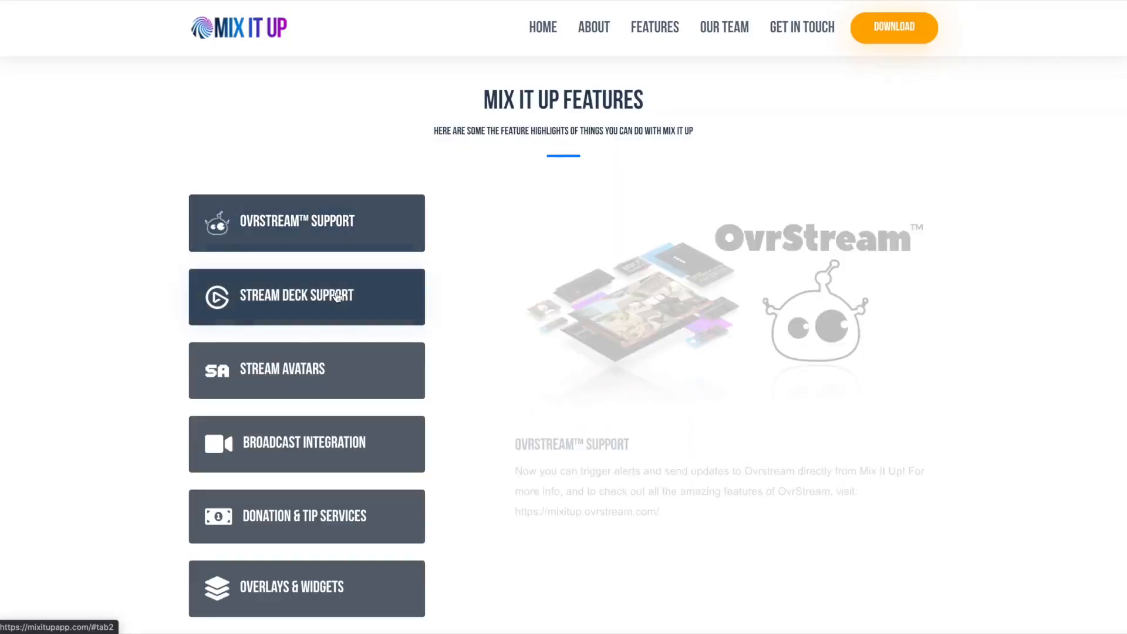
Step: Look through the Stream Deck Support, Stream Avatars and Broadcast Integration feature descriptions on the Mix It Up website
{"action": "left_click", "coordinate": [338, 297]}
{"action": "left_click", "coordinate": [328, 370]}
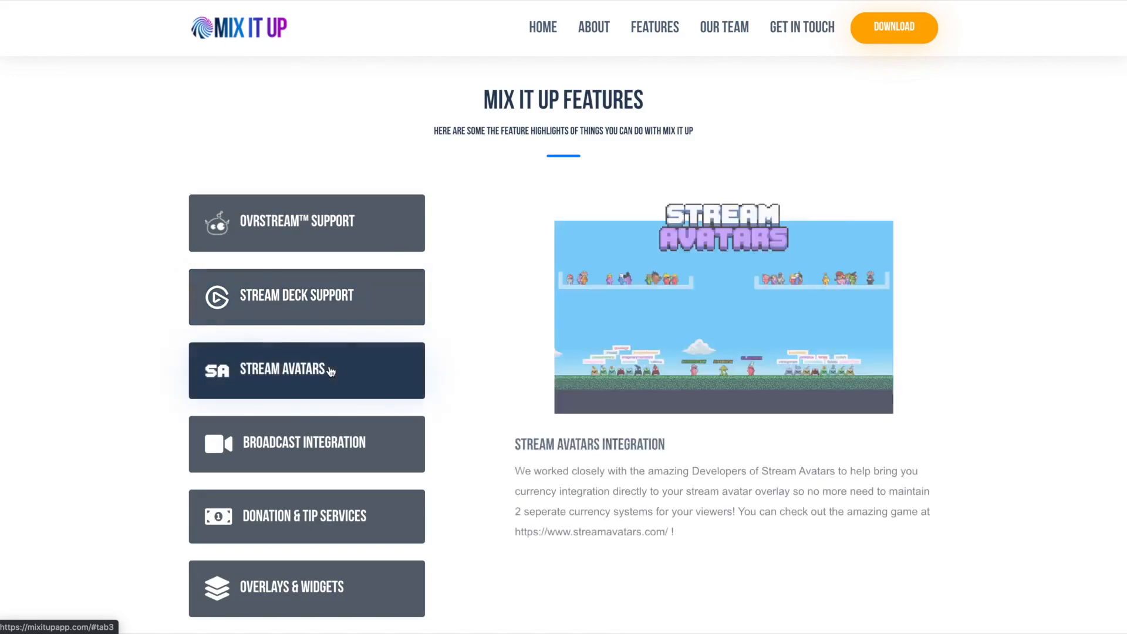
{"action": "left_click", "coordinate": [324, 443]}
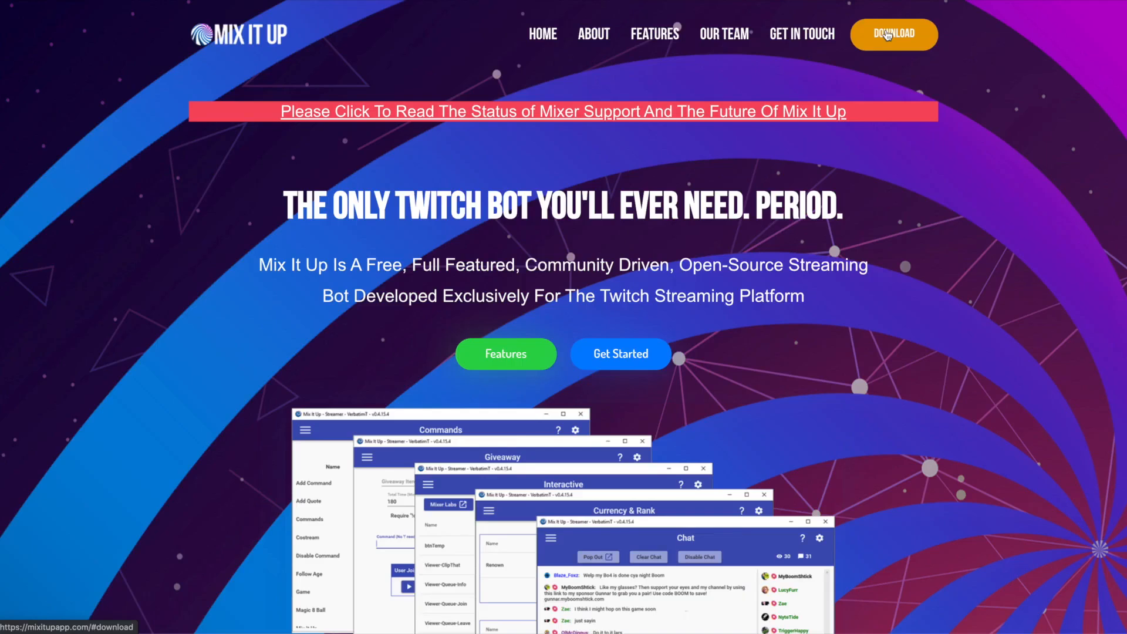
Step: Go to the website's download section and download the Mix It Up installer
{"action": "left_click", "coordinate": [879, 43]}
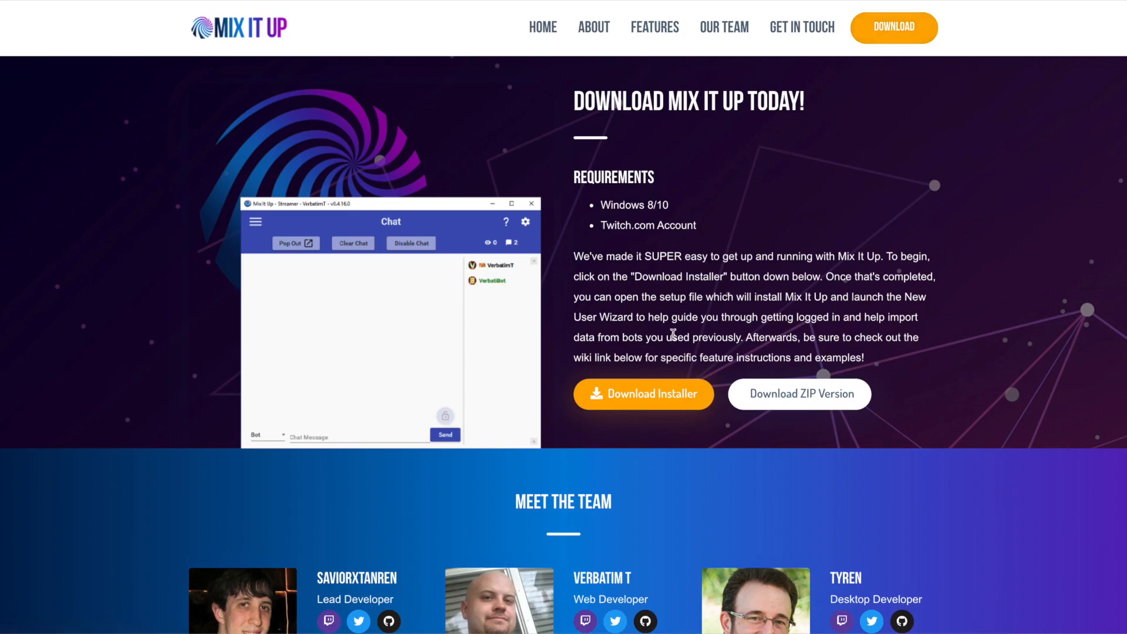
{"action": "left_click", "coordinate": [650, 384]}
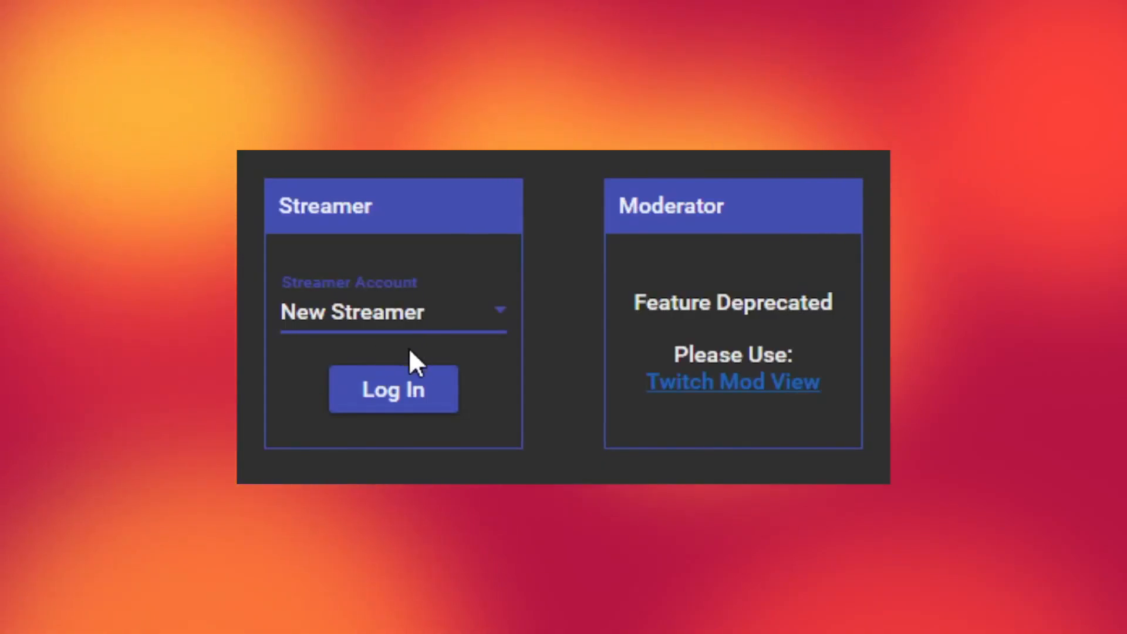
Step: Log in to Mix It Up as a new streamer, accept the licence agreement and continue past the setup wizard's welcome page
{"action": "left_click", "coordinate": [400, 408]}
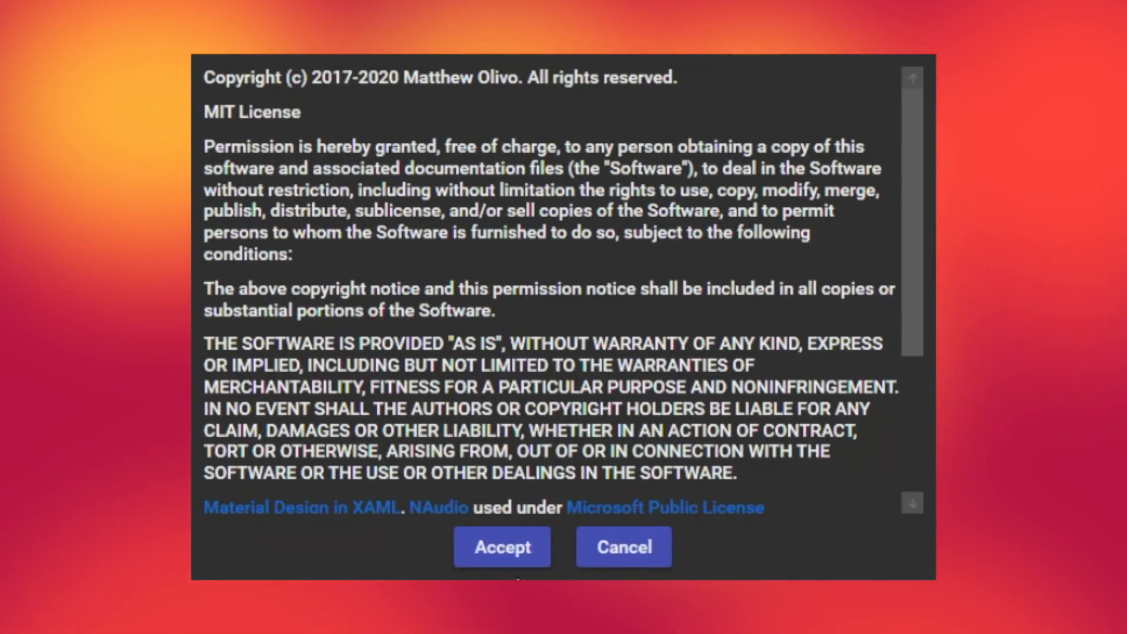
{"action": "left_click", "coordinate": [528, 550]}
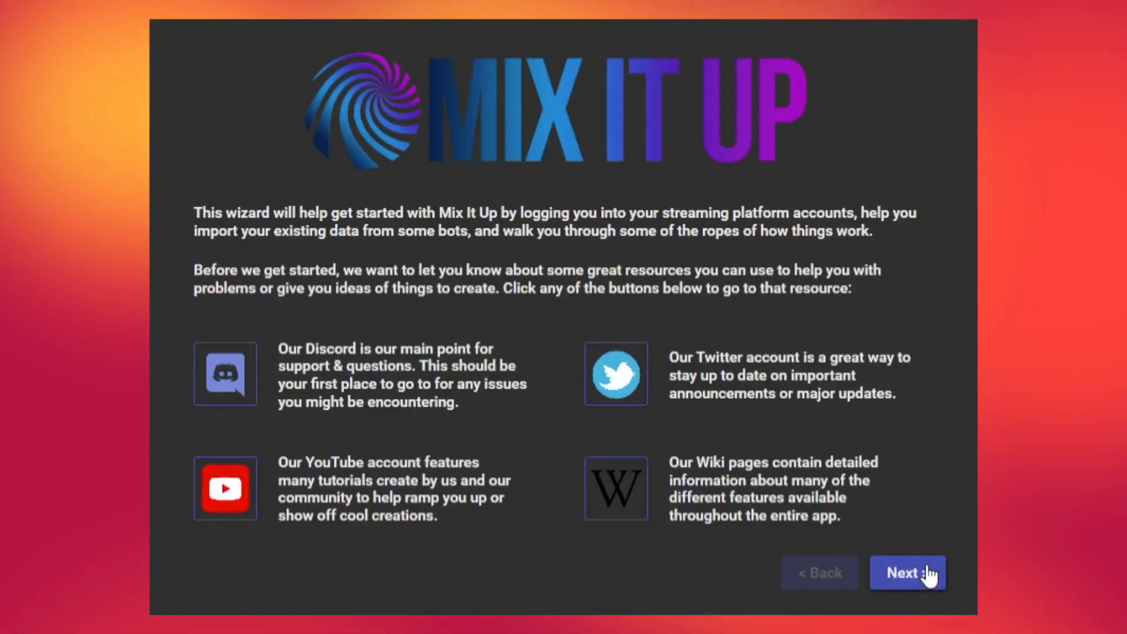
{"action": "left_click", "coordinate": [929, 574]}
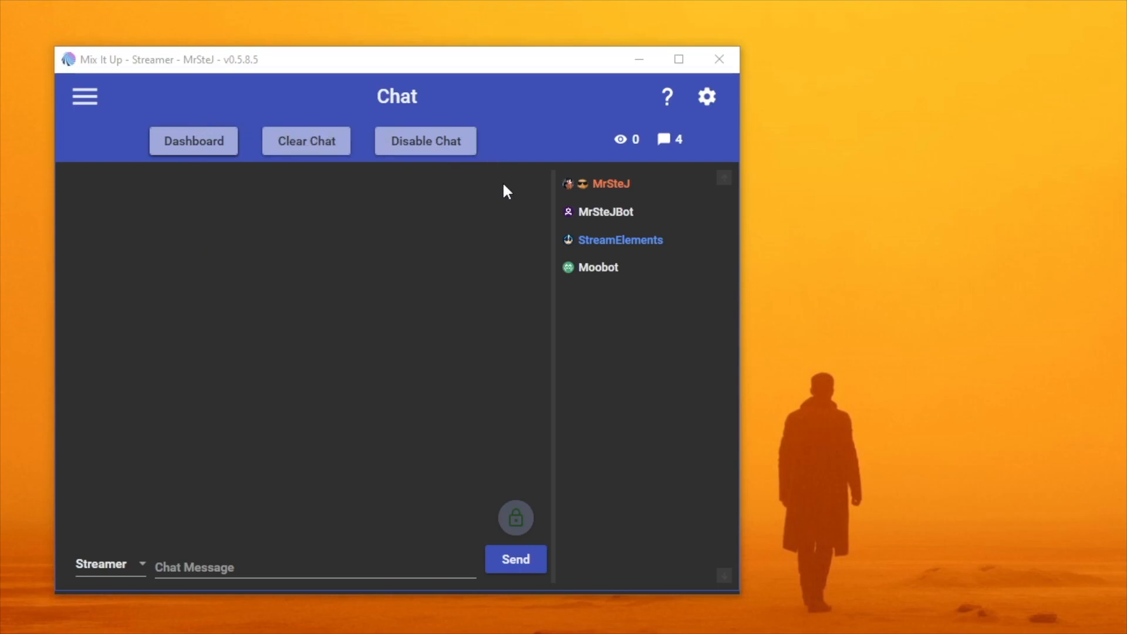
{"action": "left_click", "coordinate": [88, 97]}
{"action": "left_click", "coordinate": [216, 103]}
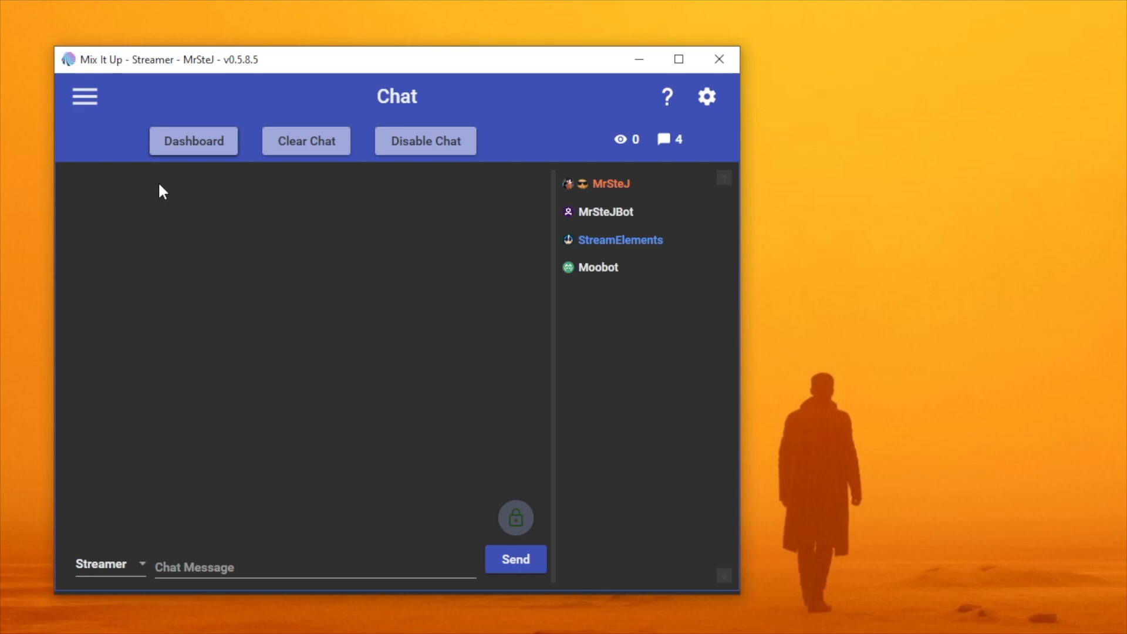
Step: Open the chat dashboard in its own window, examine its layout options and close it
{"action": "left_click", "coordinate": [183, 147]}
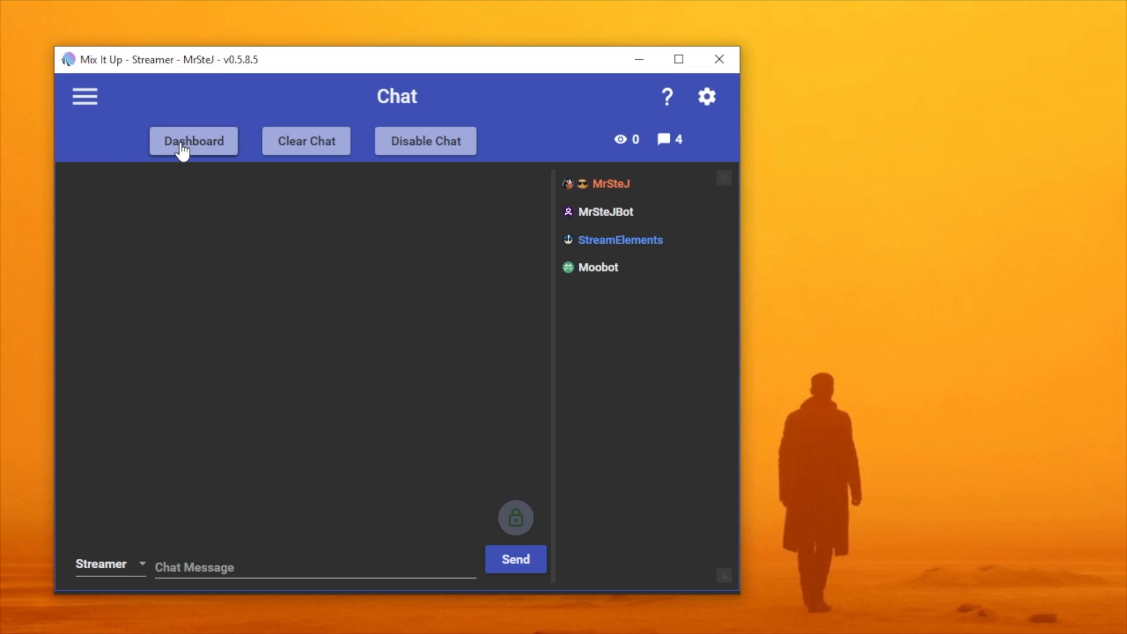
{"action": "left_click_drag", "start_coordinate": [614, 202], "coordinate": [251, 80]}
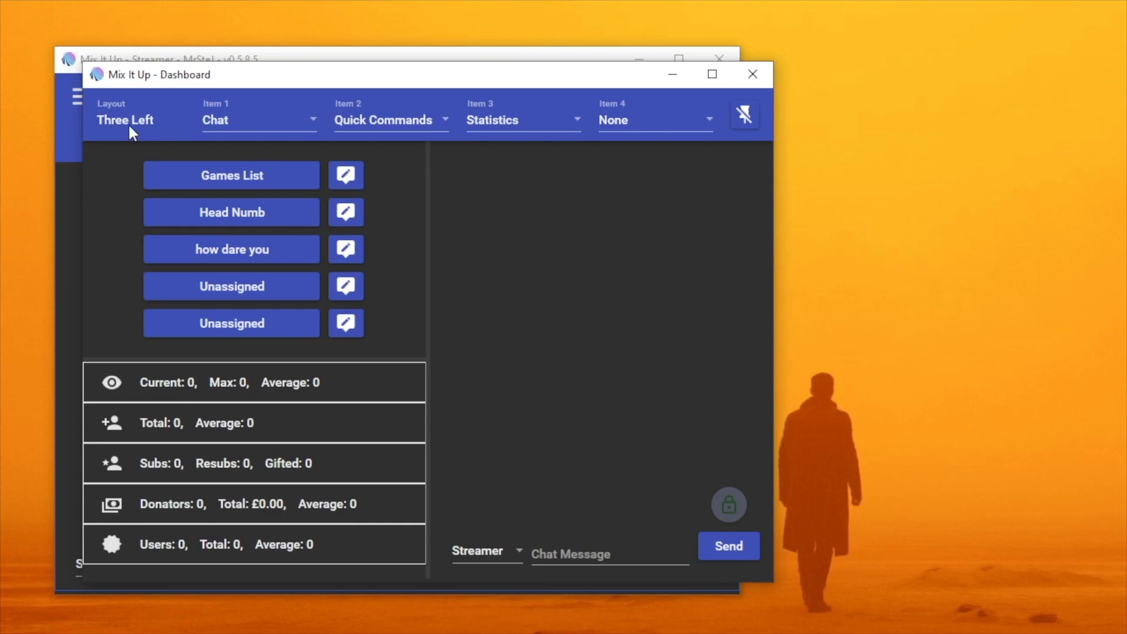
{"action": "left_click", "coordinate": [155, 115]}
{"action": "left_click", "coordinate": [155, 115]}
{"action": "left_click", "coordinate": [749, 75]}
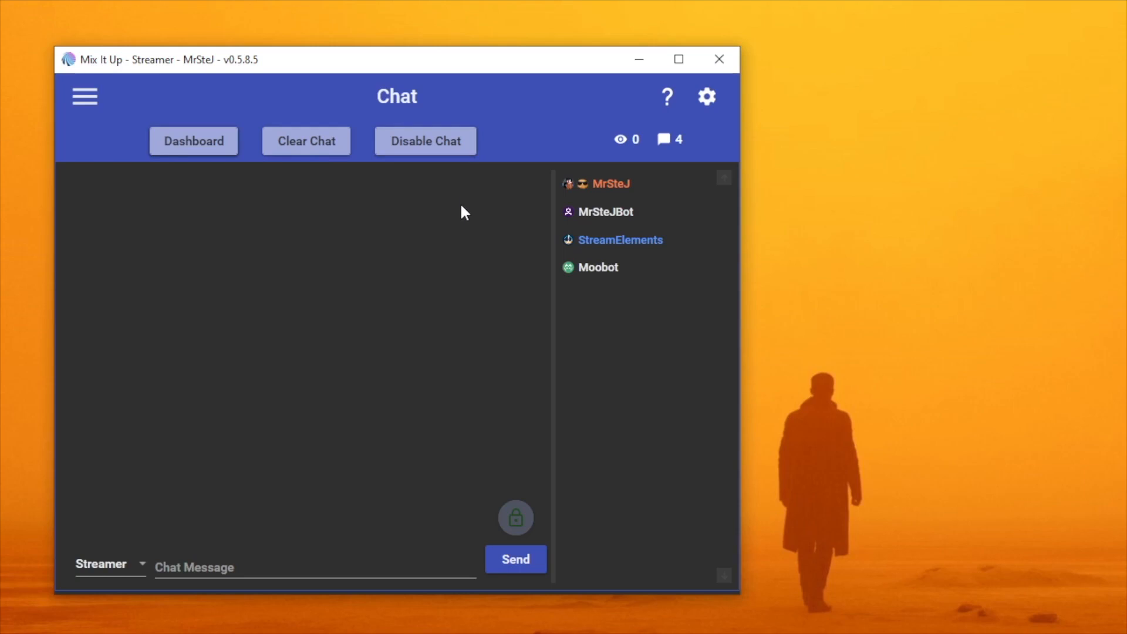
Step: Open the overlay settings and copy the address of the Default overlay endpoint
{"action": "left_click", "coordinate": [706, 100]}
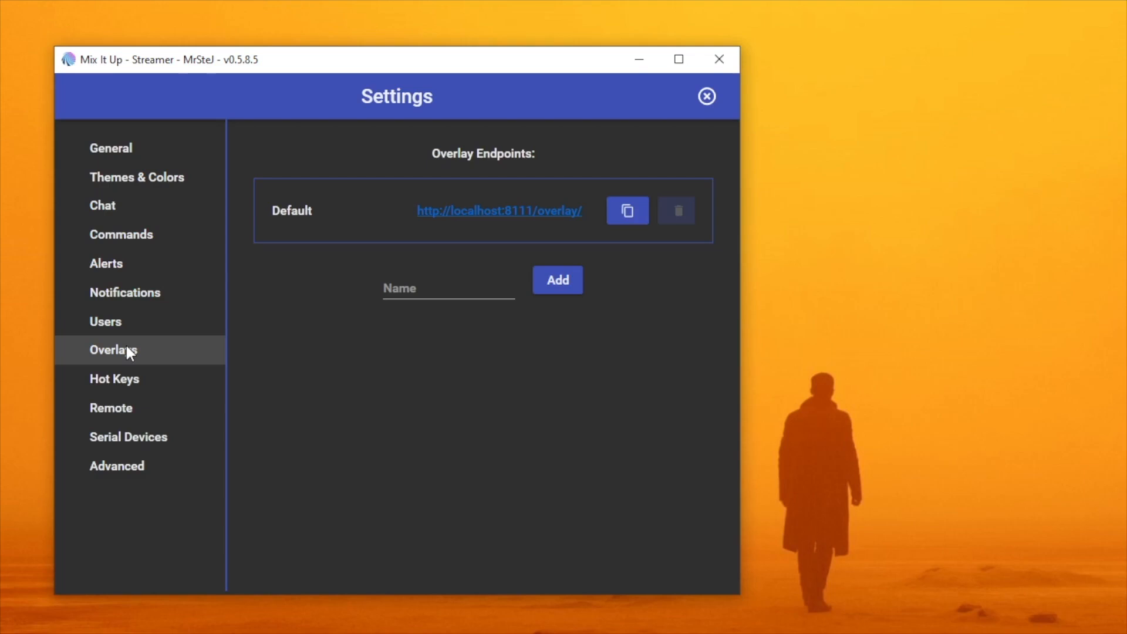
{"action": "left_click", "coordinate": [128, 352]}
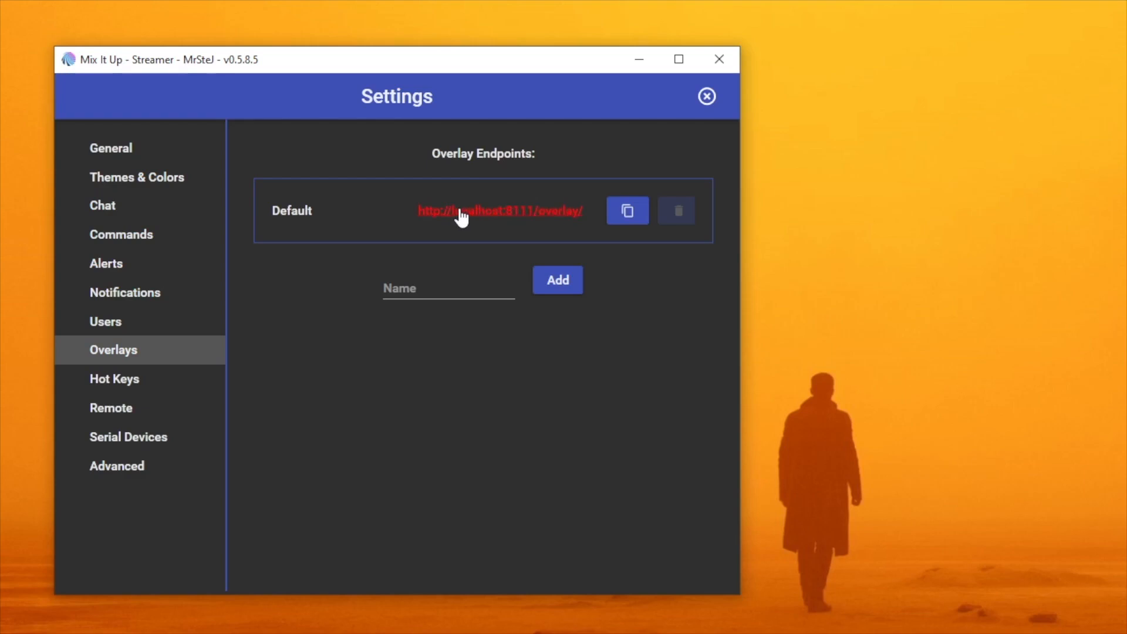
{"action": "left_click", "coordinate": [614, 219]}
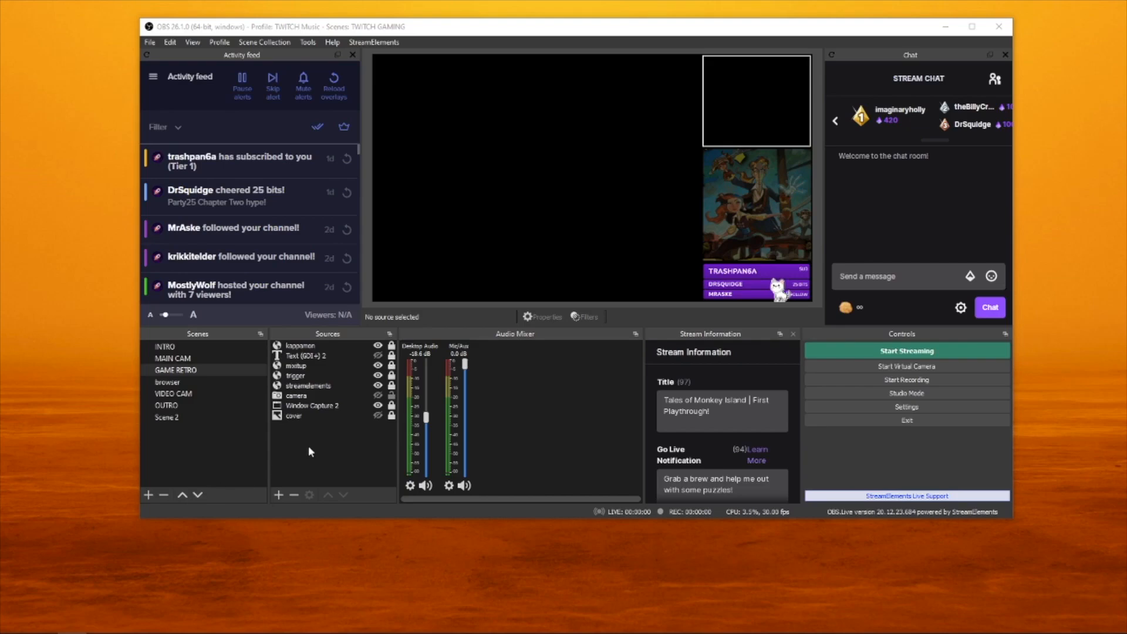
{"action": "left_click", "coordinate": [279, 495]}
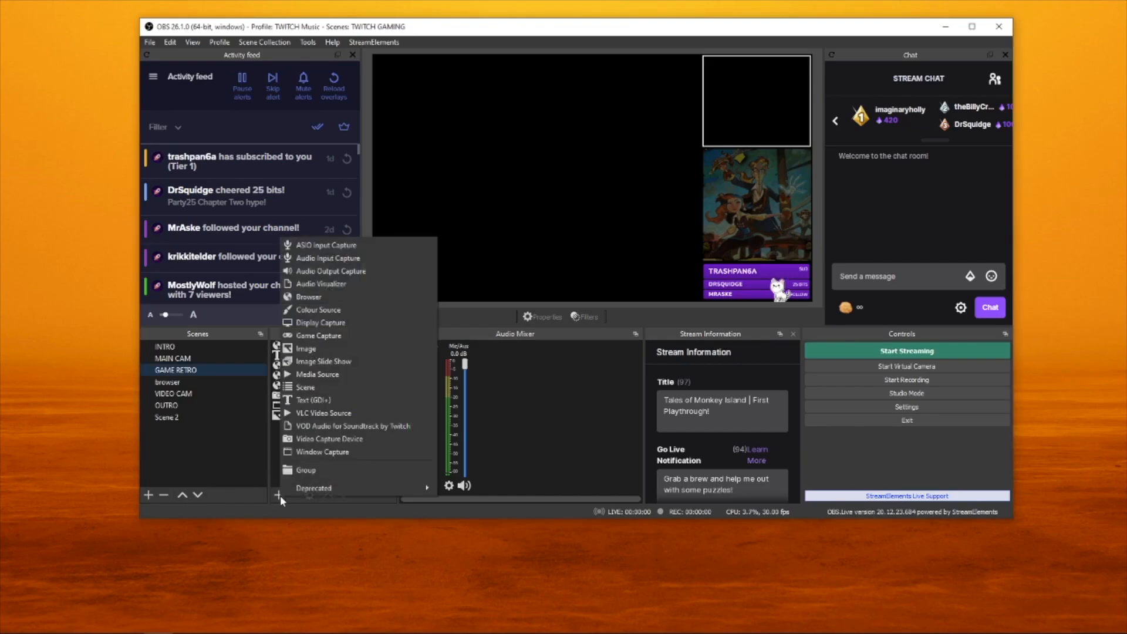
{"action": "left_click", "coordinate": [328, 296]}
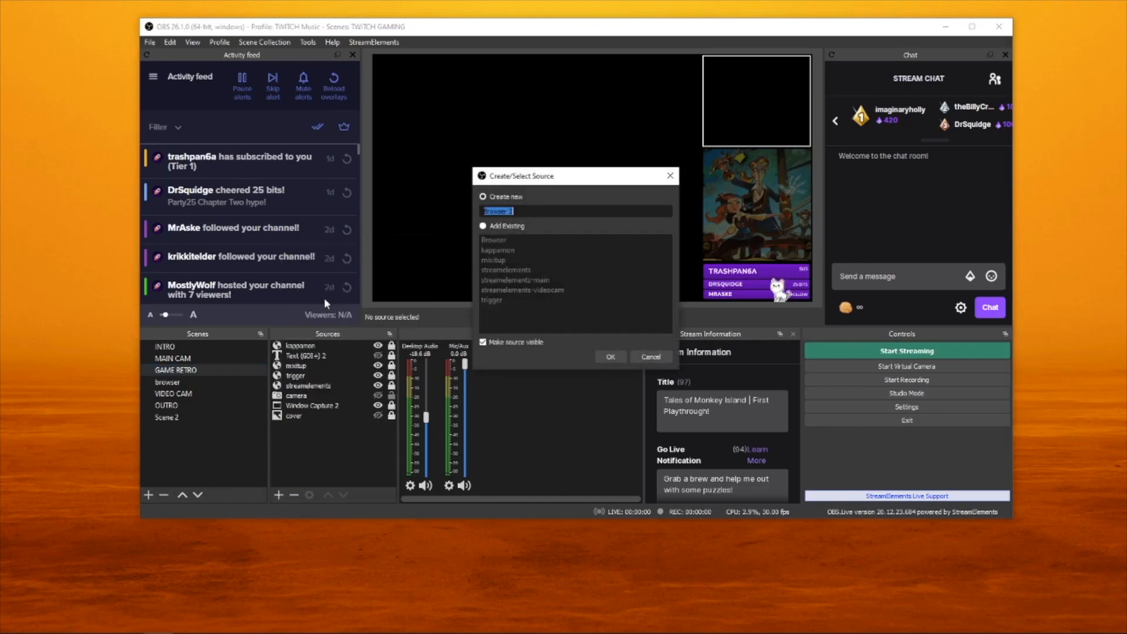
{"action": "left_click", "coordinate": [611, 356]}
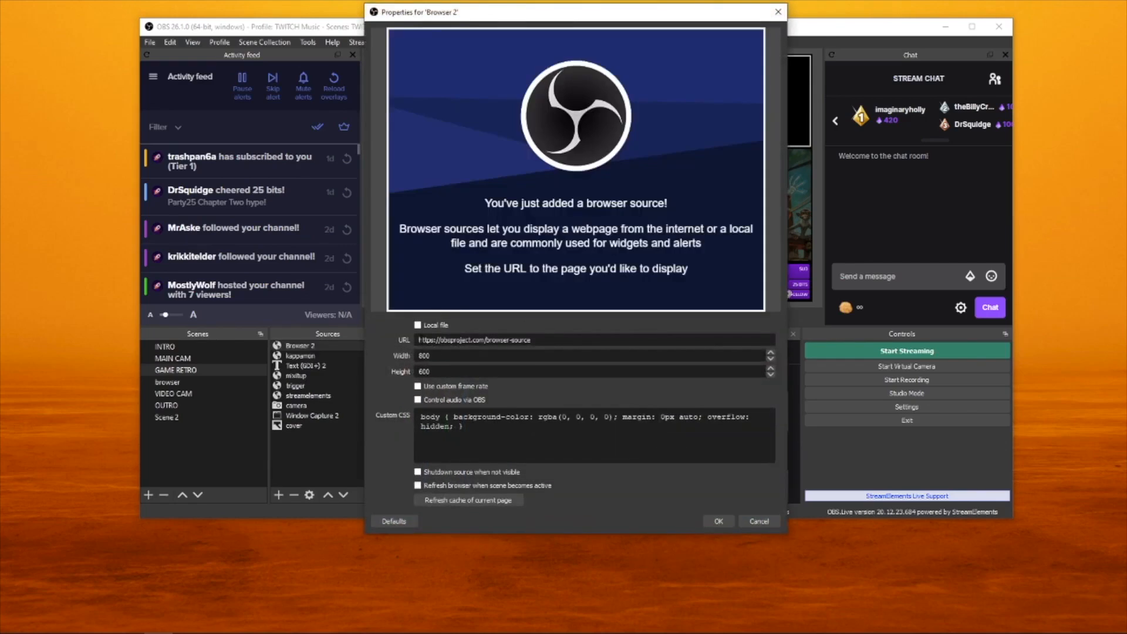
{"action": "triple_click", "coordinate": [419, 339]}
{"action": "type", "text": "http://localhost:8111/overlay/"}
{"action": "type", "text": "128720"}
{"action": "left_click", "coordinate": [718, 521]}
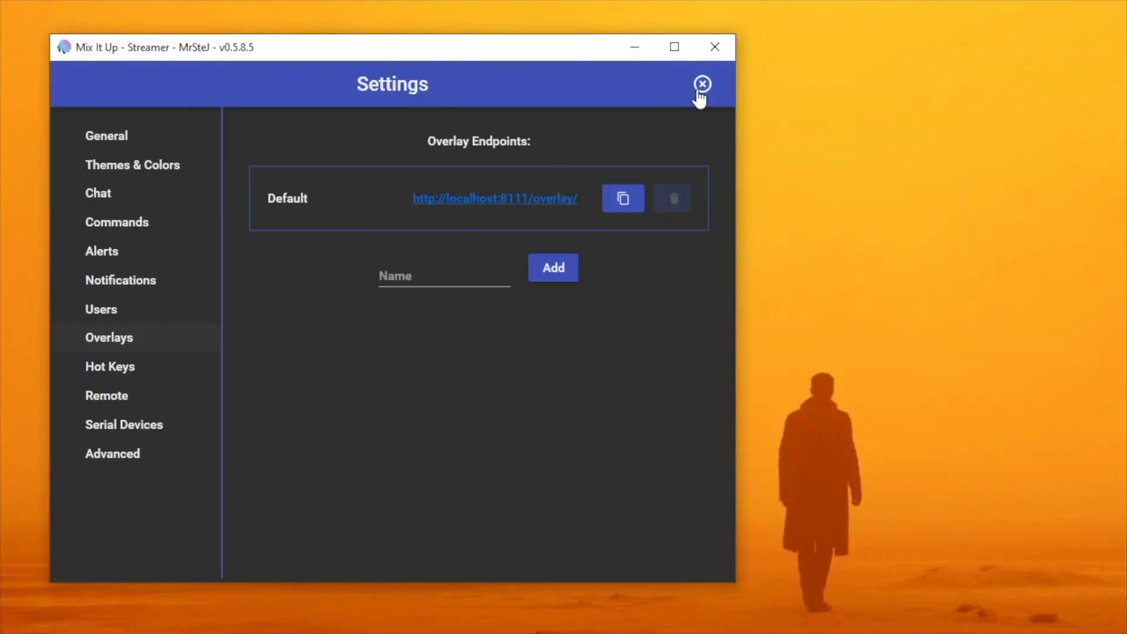
Step: Switch back to Mix It Up, leave the settings and open the Commands page
{"action": "left_click", "coordinate": [701, 86]}
{"action": "left_click", "coordinate": [82, 84]}
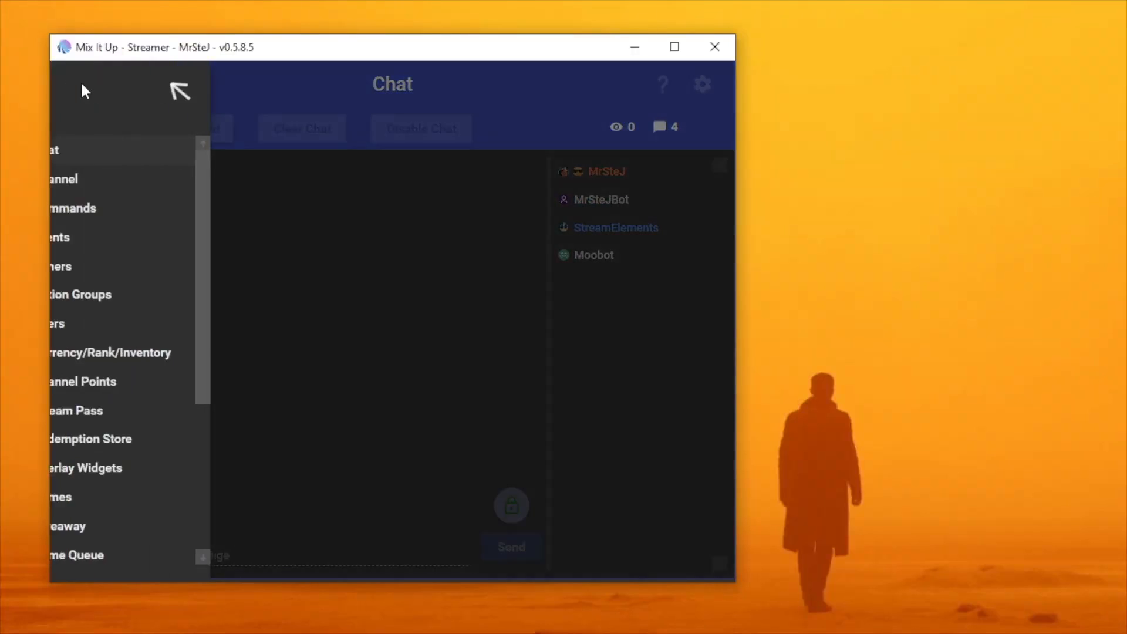
{"action": "left_click", "coordinate": [111, 215]}
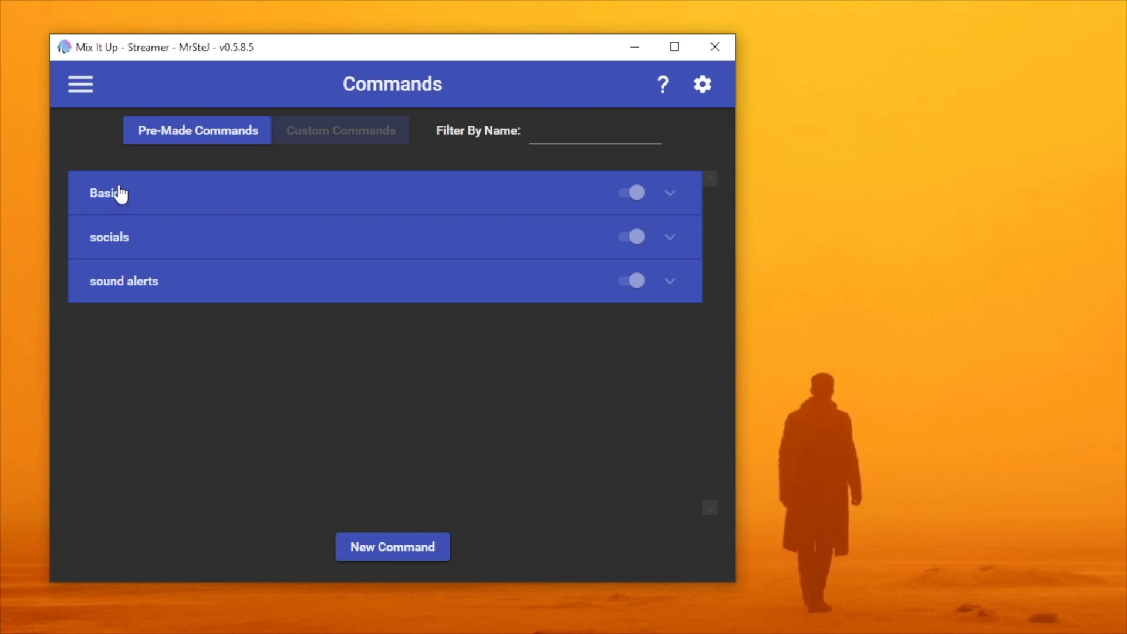
Step: Expand the sound alerts group and look through its existing commands
{"action": "left_click", "coordinate": [117, 283]}
{"action": "scroll", "coordinate": [181, 336], "scroll_direction": "down", "scroll_amount": 5}
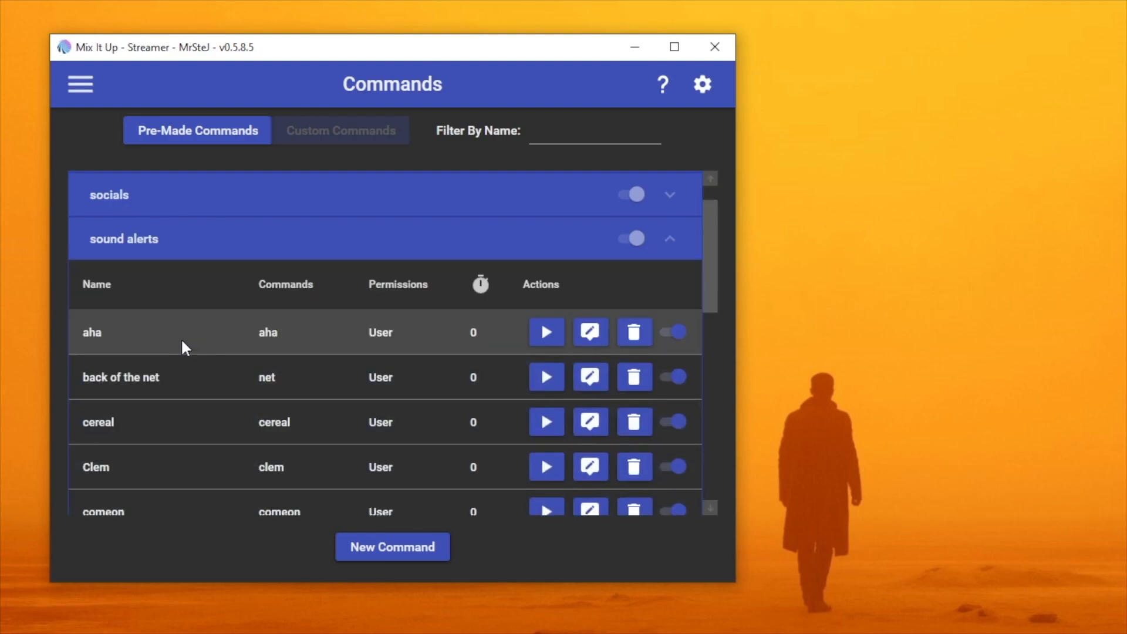
{"action": "scroll", "coordinate": [182, 341], "scroll_direction": "down", "scroll_amount": 6}
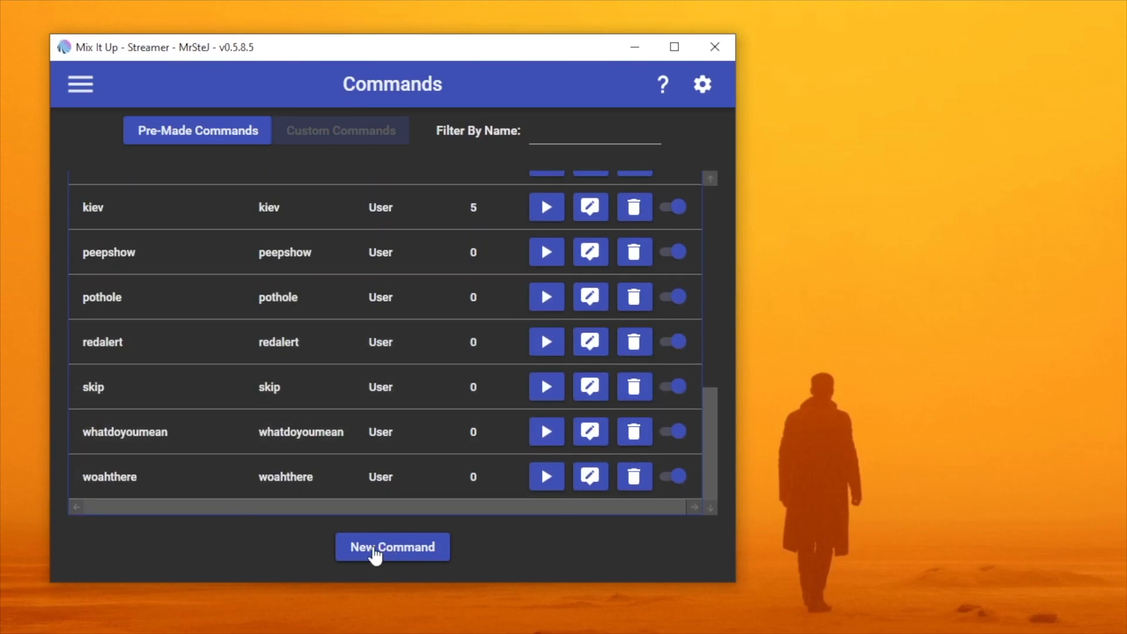
Step: Start a new command of the Advanced Command type, moving its window over the main one
{"action": "left_click", "coordinate": [392, 549]}
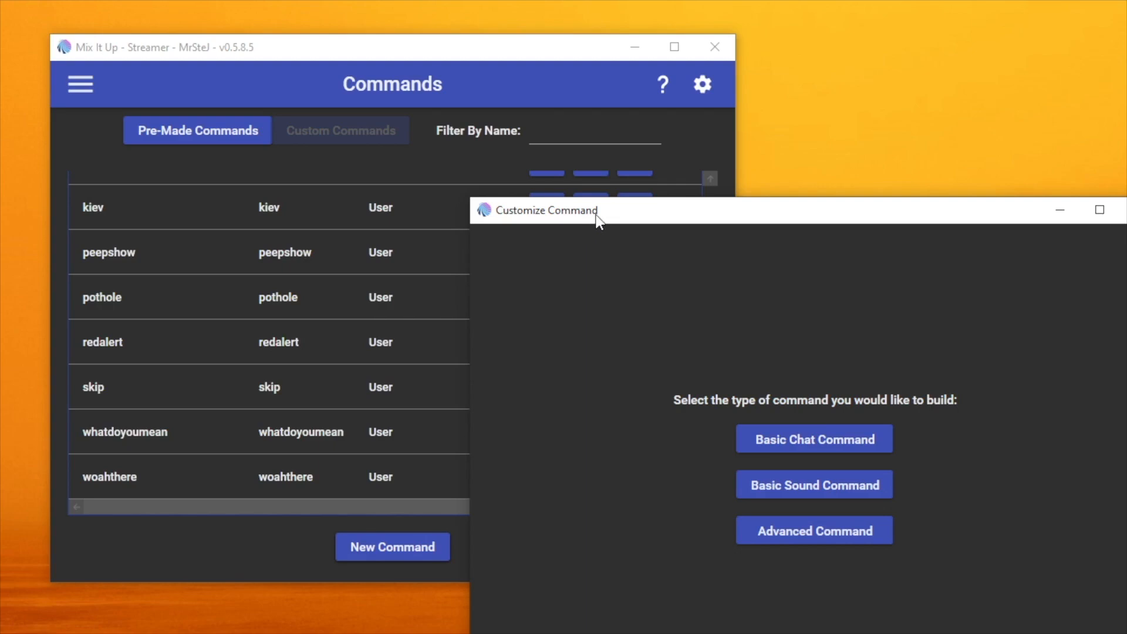
{"action": "left_click_drag", "start_coordinate": [596, 215], "coordinate": [170, 61]}
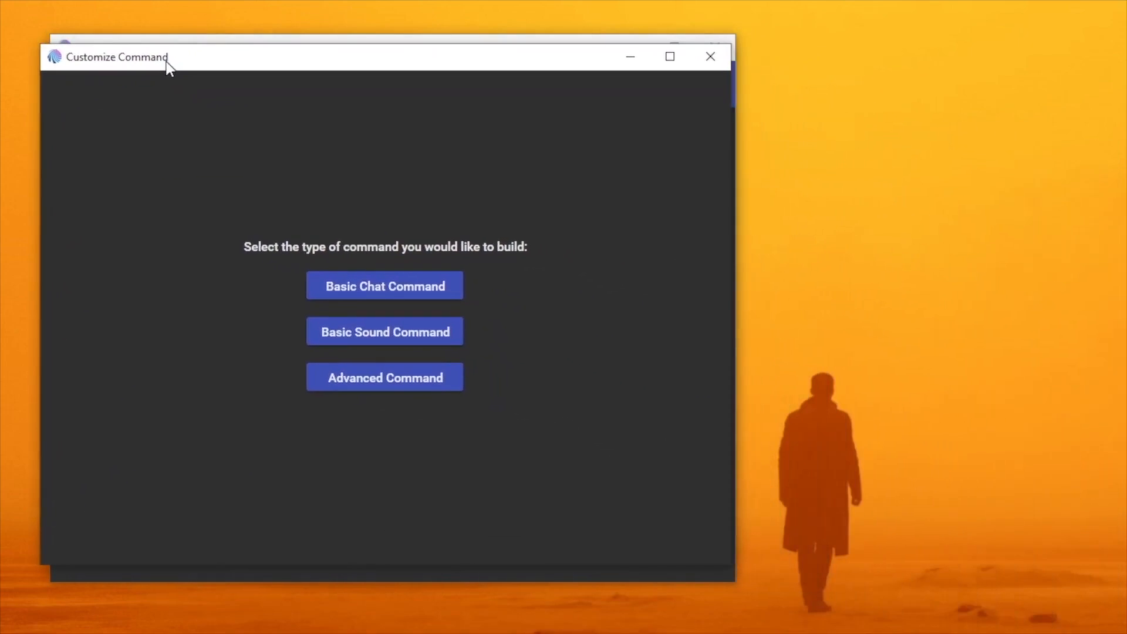
{"action": "left_click", "coordinate": [391, 381]}
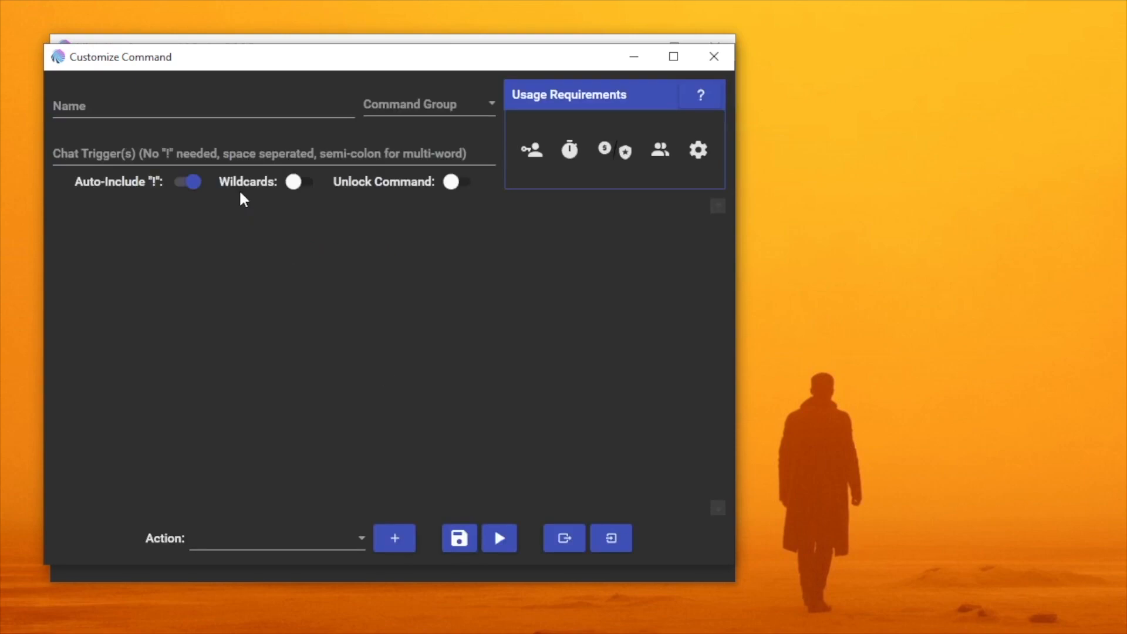
Step: Name the command bees, set its chat trigger to bees and assign it to the sound alerts group
{"action": "left_click", "coordinate": [109, 99]}
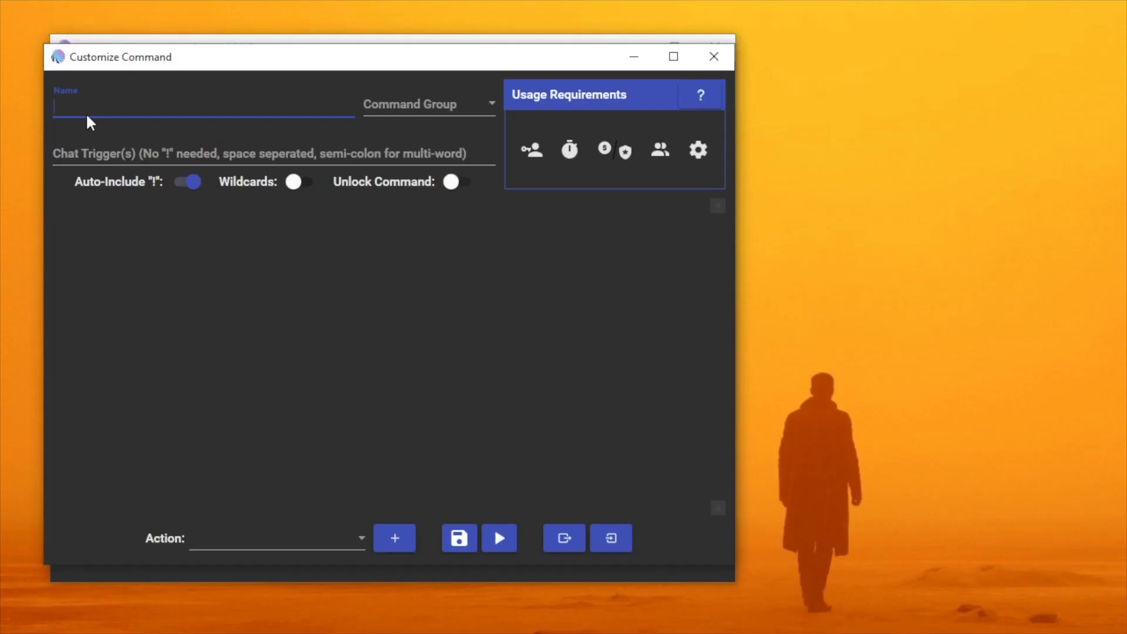
{"action": "type", "text": "bees"}
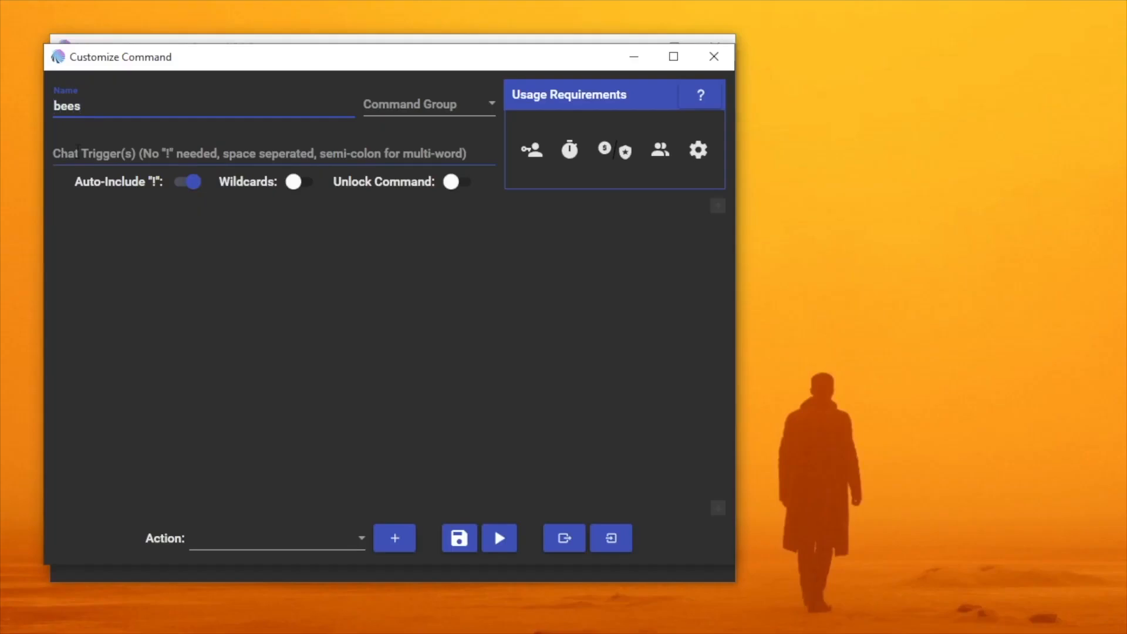
{"action": "left_click", "coordinate": [78, 152]}
{"action": "type", "text": "bees"}
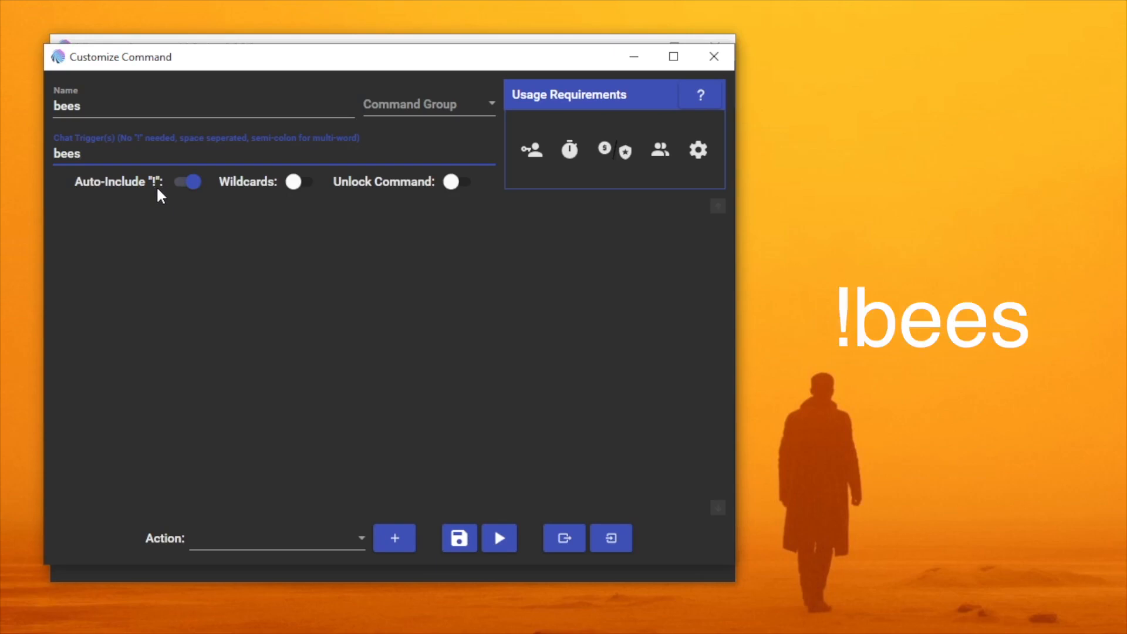
{"action": "left_click", "coordinate": [387, 105]}
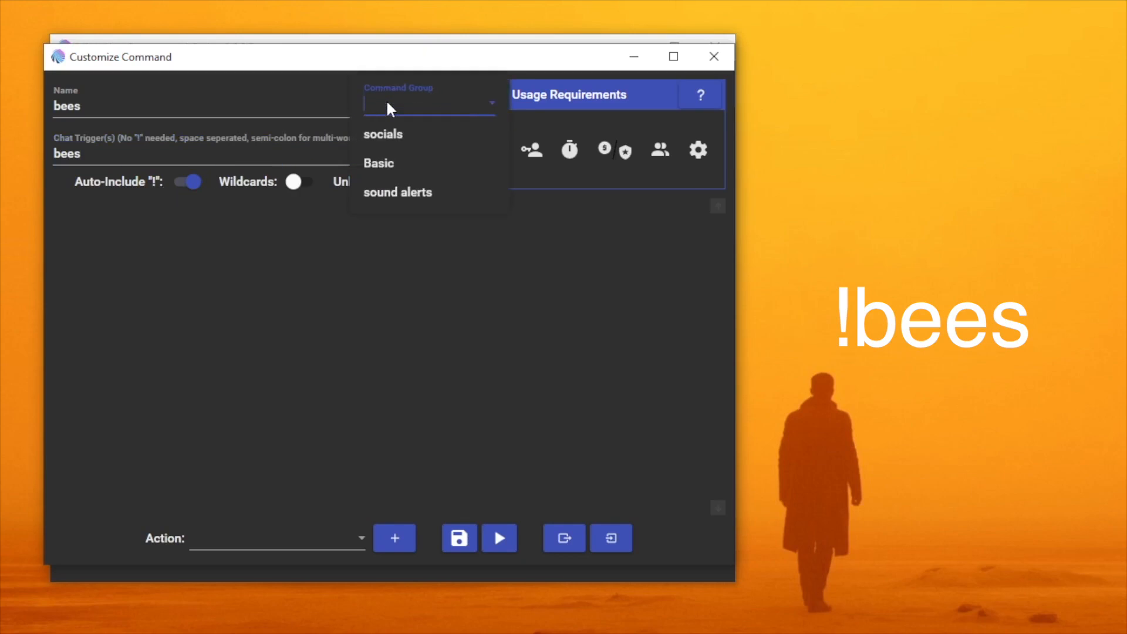
{"action": "left_click", "coordinate": [375, 196]}
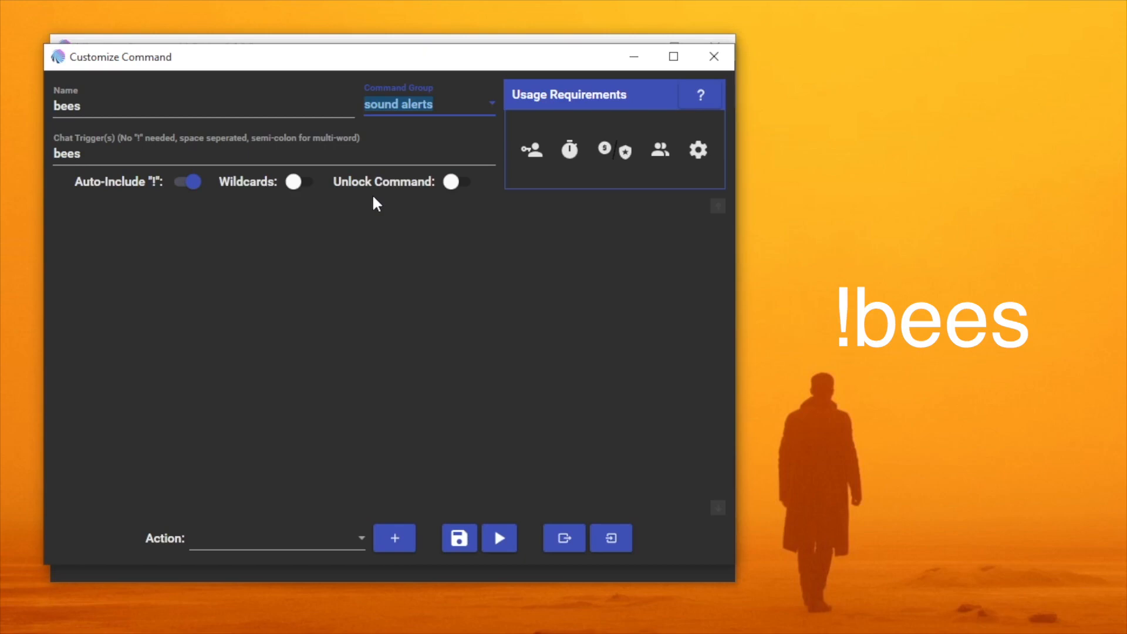
Step: Review the command's usage requirements: permissions, cooldown, currency and rank, required users and additional settings
{"action": "left_click", "coordinate": [533, 152]}
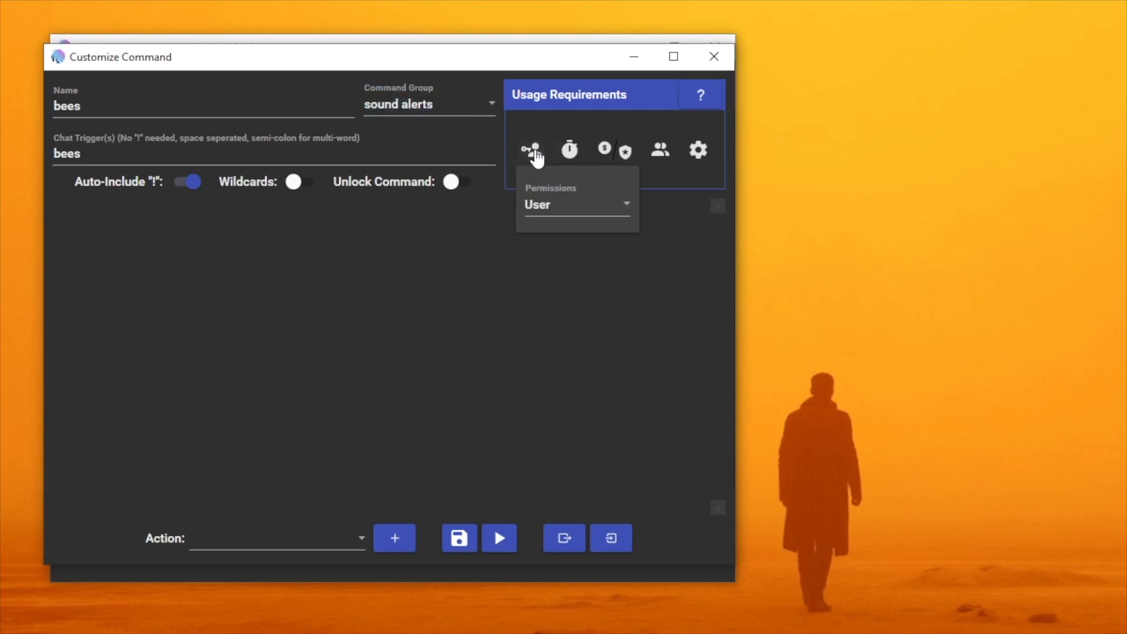
{"action": "left_click", "coordinate": [571, 154]}
{"action": "left_click", "coordinate": [572, 154]}
{"action": "left_click", "coordinate": [603, 154]}
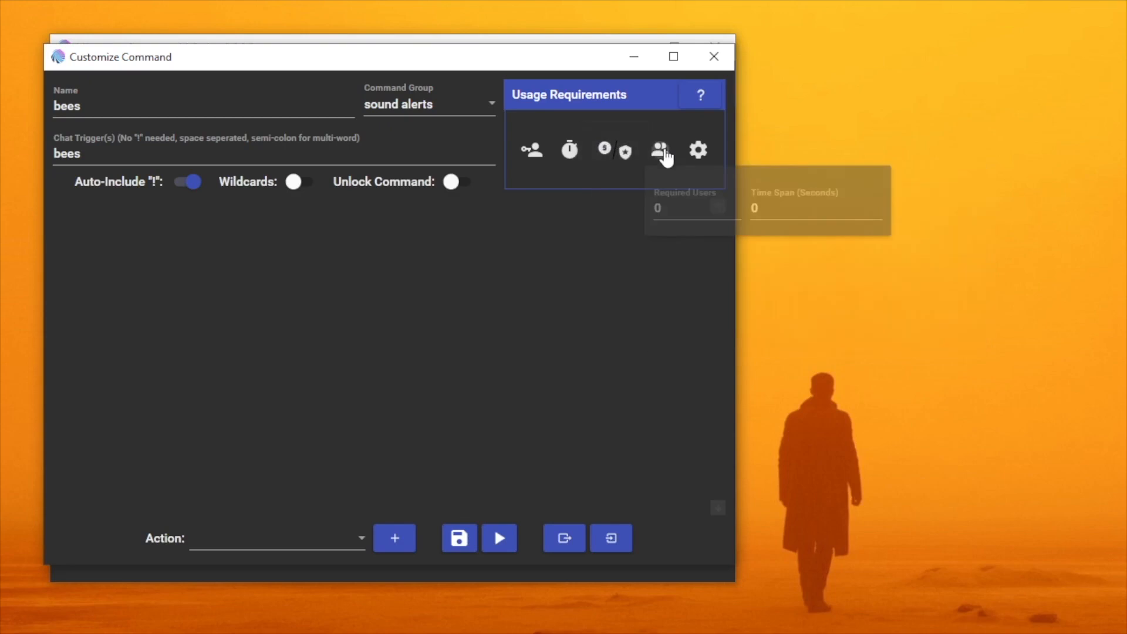
{"action": "left_click", "coordinate": [664, 152]}
{"action": "left_click", "coordinate": [698, 156]}
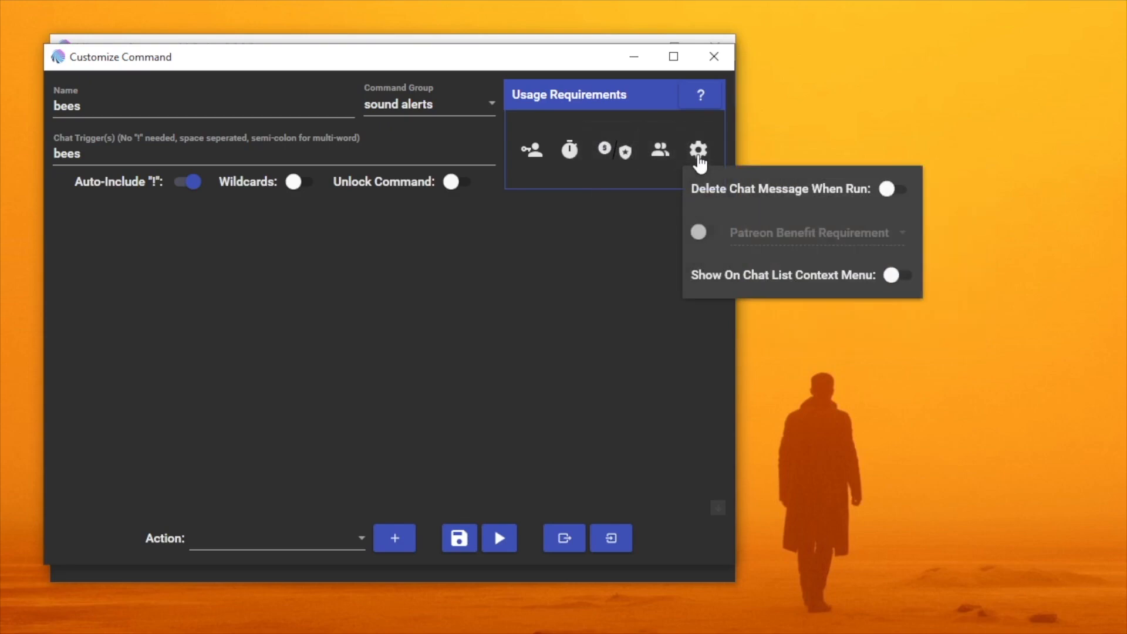
{"action": "left_click", "coordinate": [698, 156]}
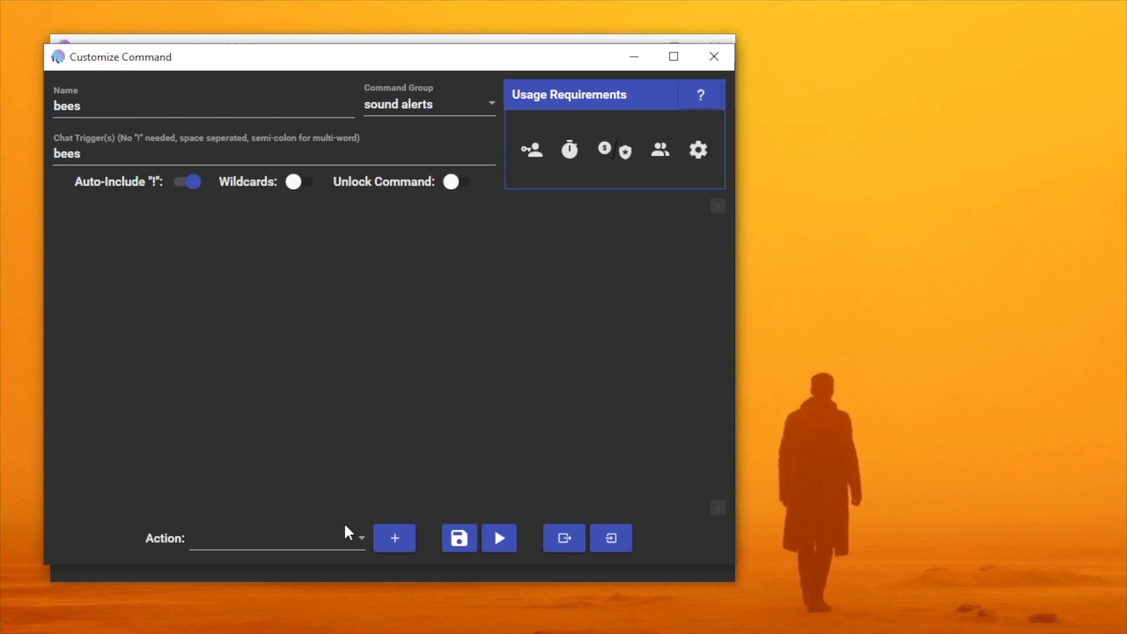
Step: Add a Sound action to the bees command that plays bees.mp3 from the sounds folder at a volume of about 73
{"action": "left_click", "coordinate": [359, 539]}
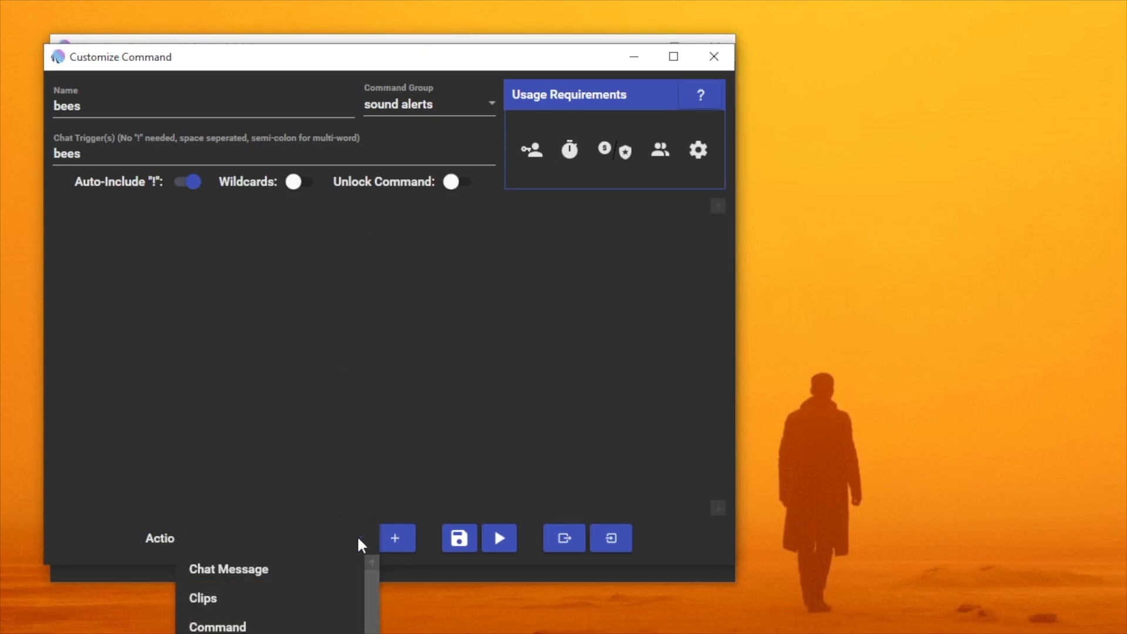
{"action": "scroll", "coordinate": [300, 603], "scroll_direction": "down", "scroll_amount": 7}
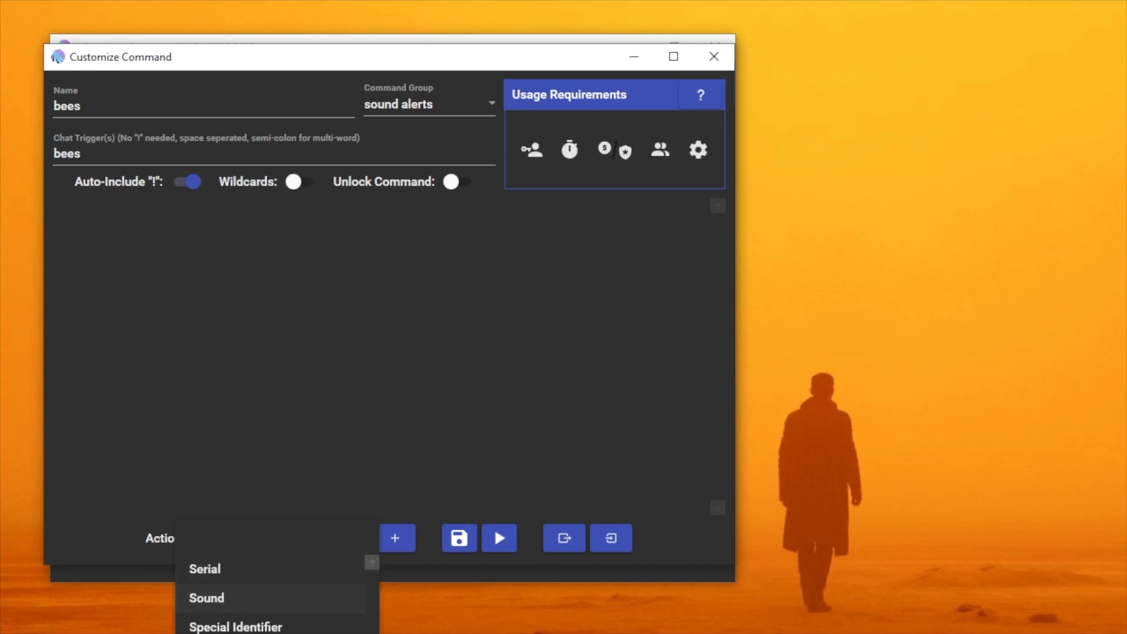
{"action": "left_click", "coordinate": [253, 596]}
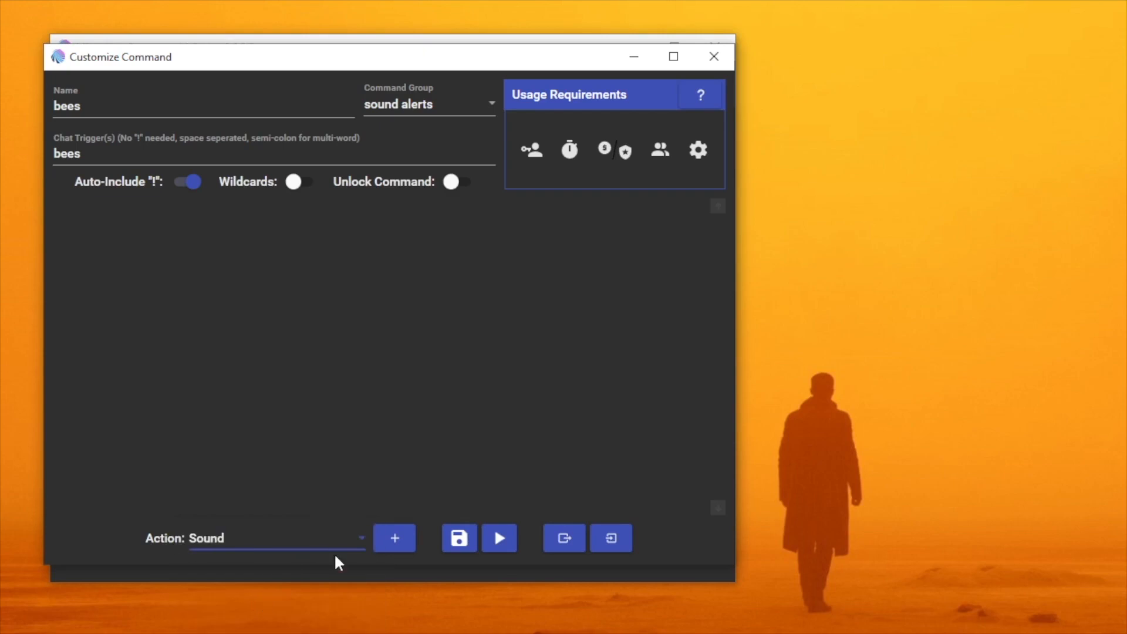
{"action": "left_click", "coordinate": [395, 540]}
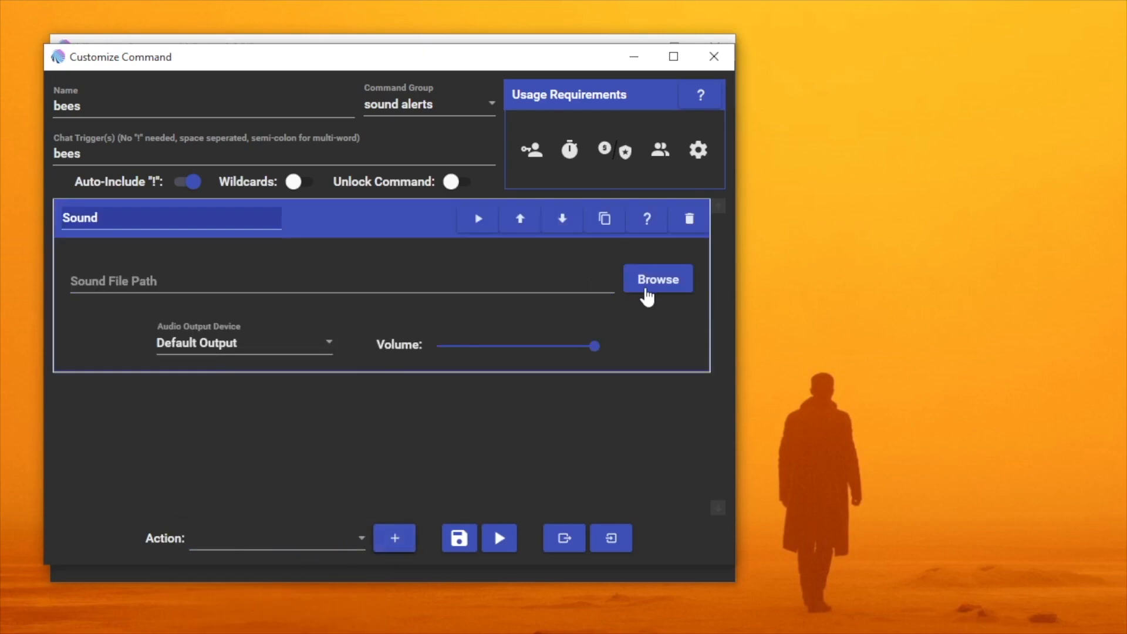
{"action": "left_click", "coordinate": [646, 294]}
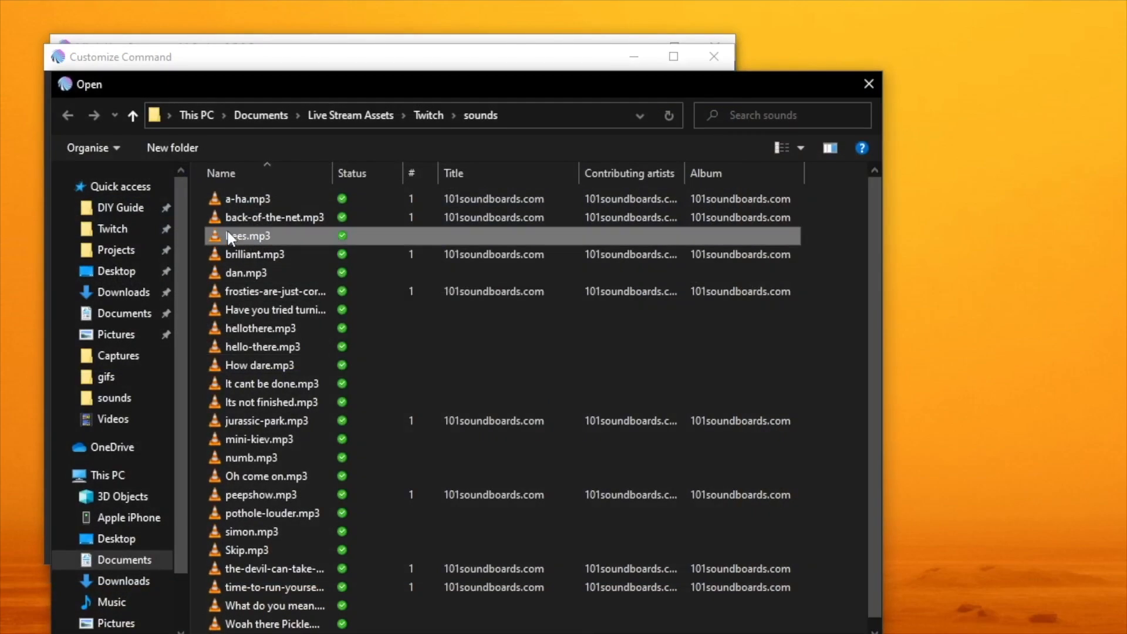
{"action": "key", "text": "Return"}
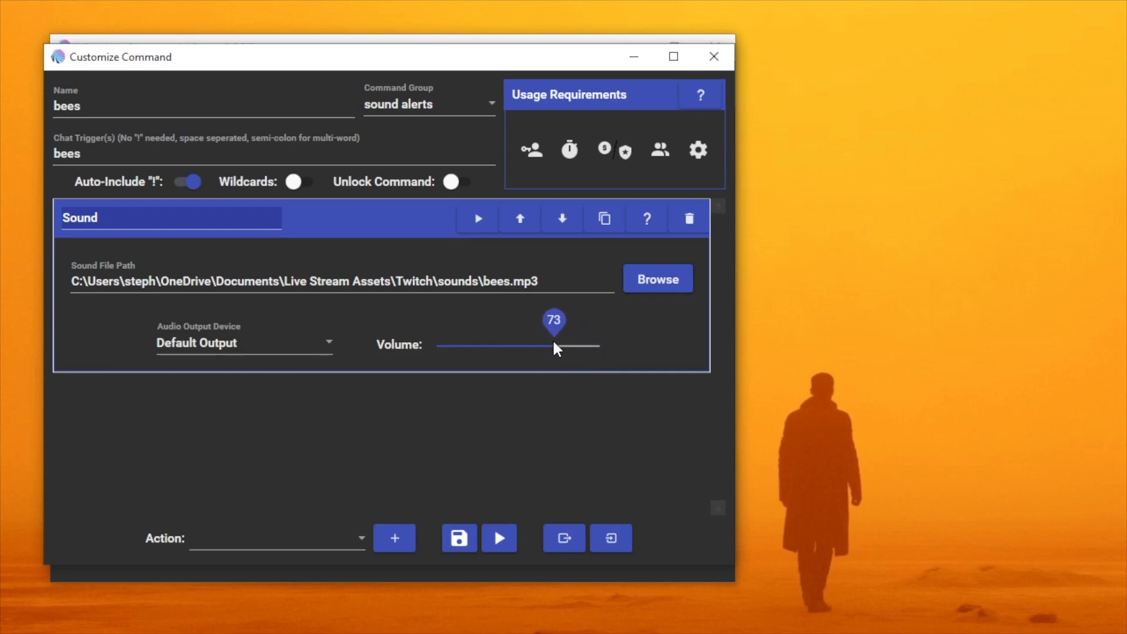
Step: Save the bees command and test it by sending !bees in the OBS stream chat
{"action": "left_click", "coordinate": [458, 539]}
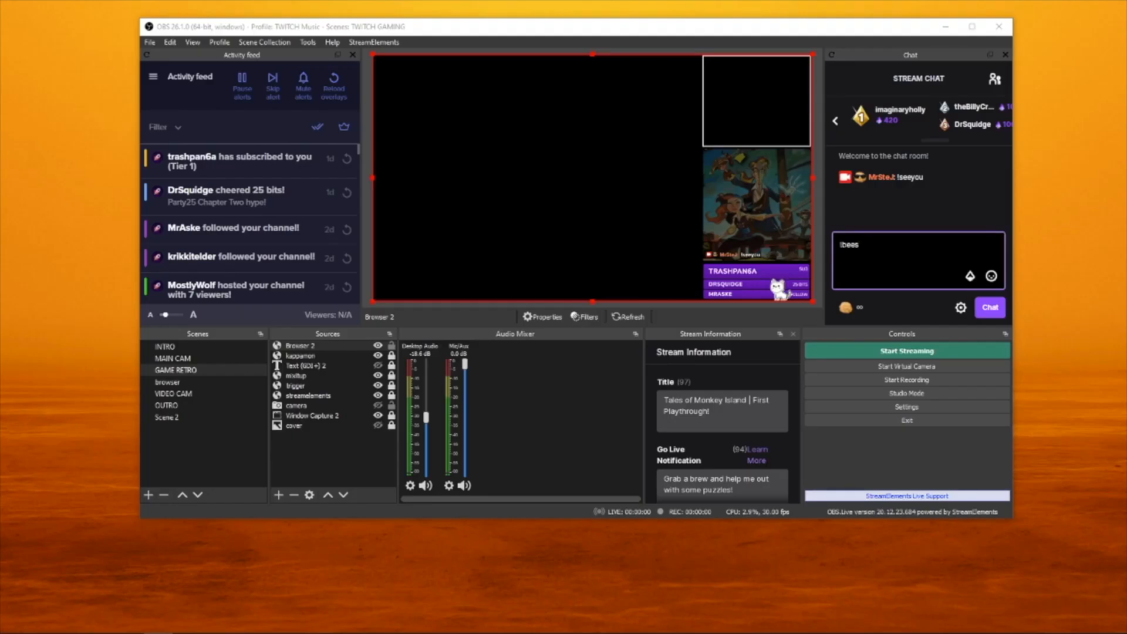
{"action": "left_click", "coordinate": [989, 307]}
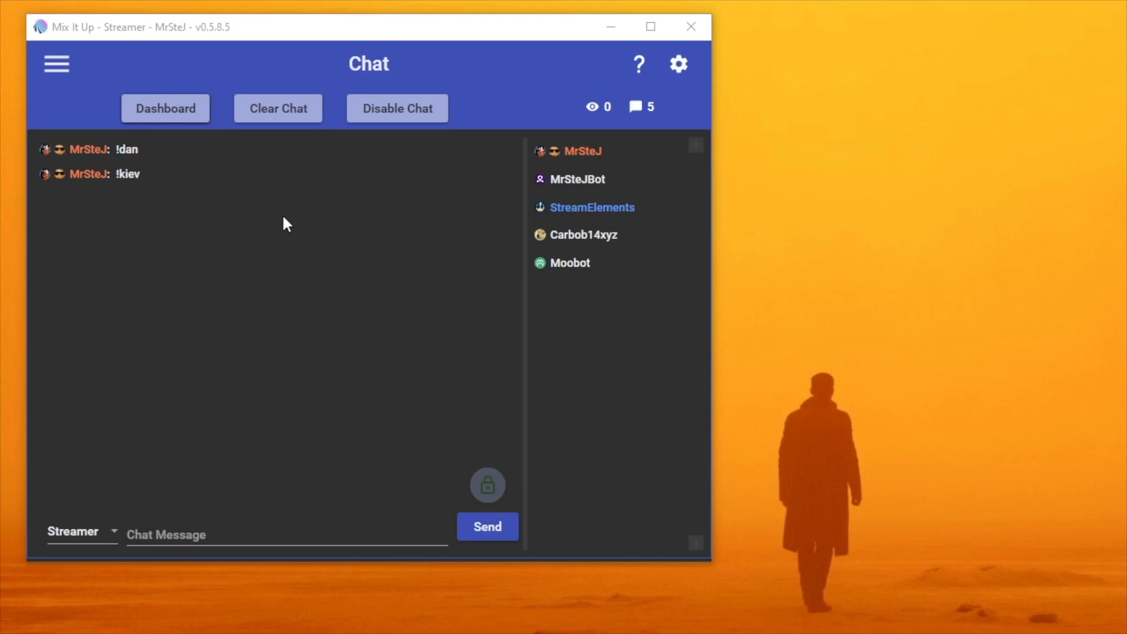
Step: In Mix It Up, go to the timers and look through the Basic, socials and Ungrouped groups
{"action": "left_click", "coordinate": [58, 67]}
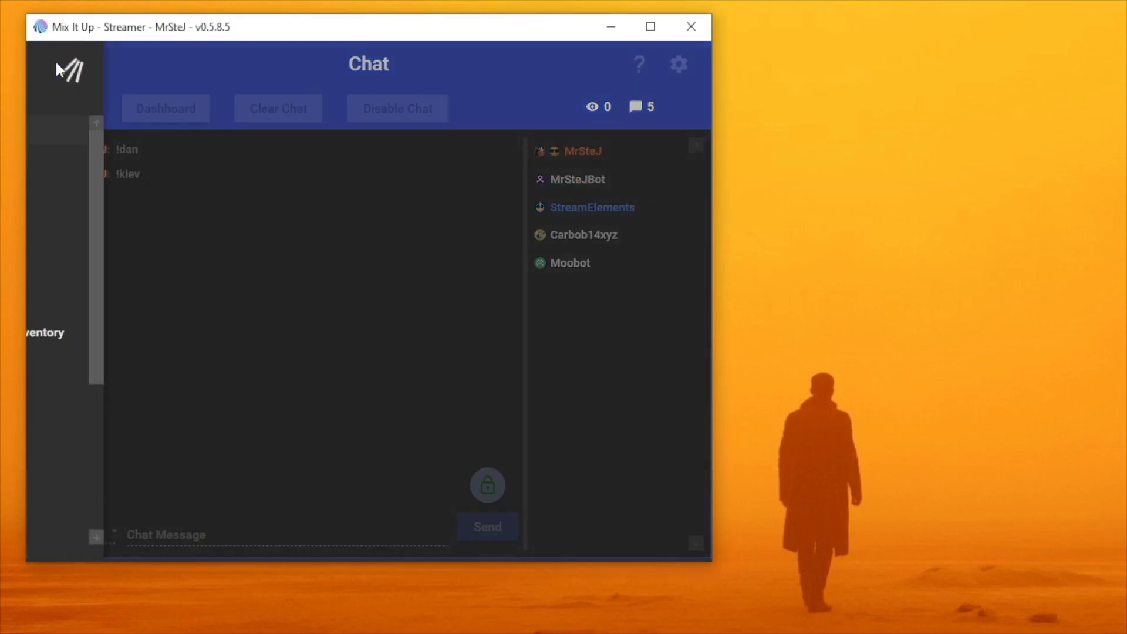
{"action": "left_click", "coordinate": [61, 244]}
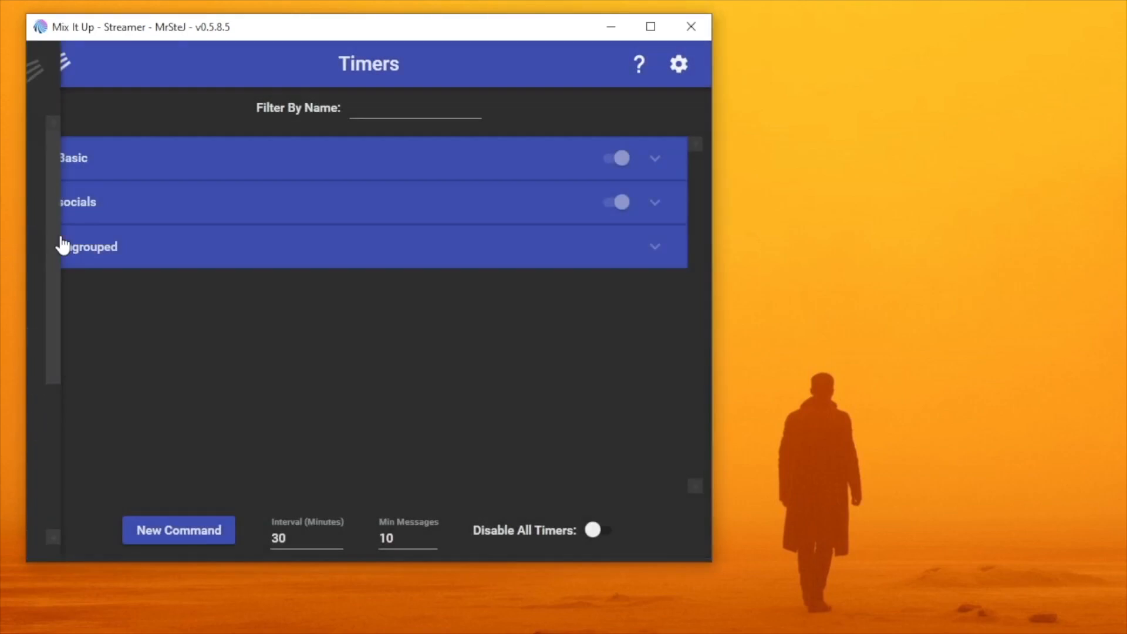
{"action": "left_click", "coordinate": [84, 171]}
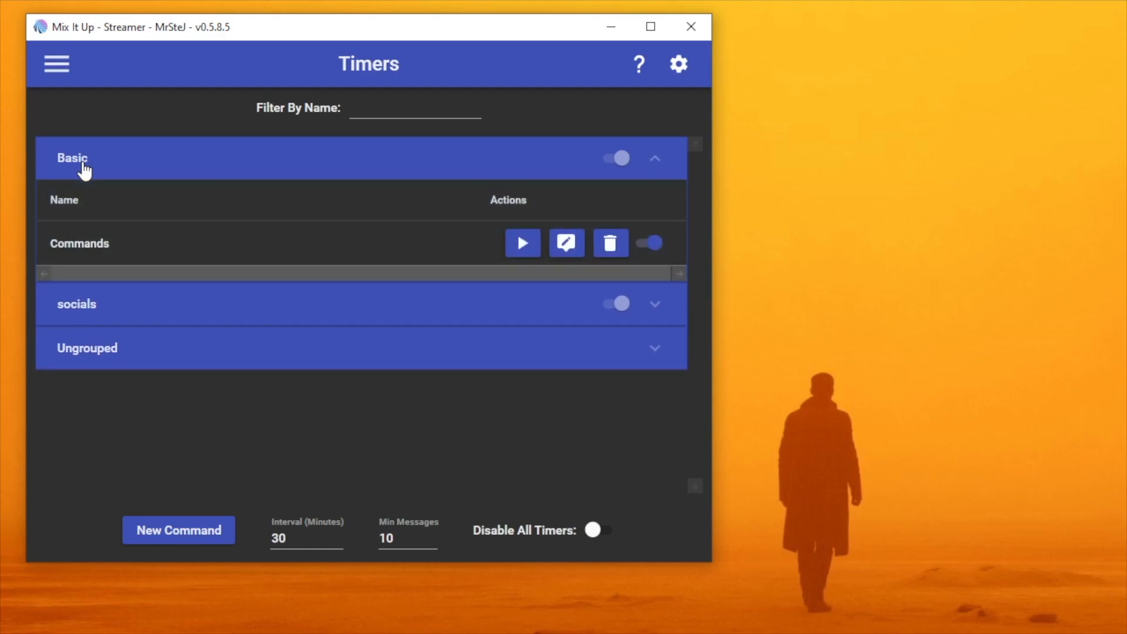
{"action": "left_click", "coordinate": [94, 172]}
{"action": "left_click", "coordinate": [93, 219]}
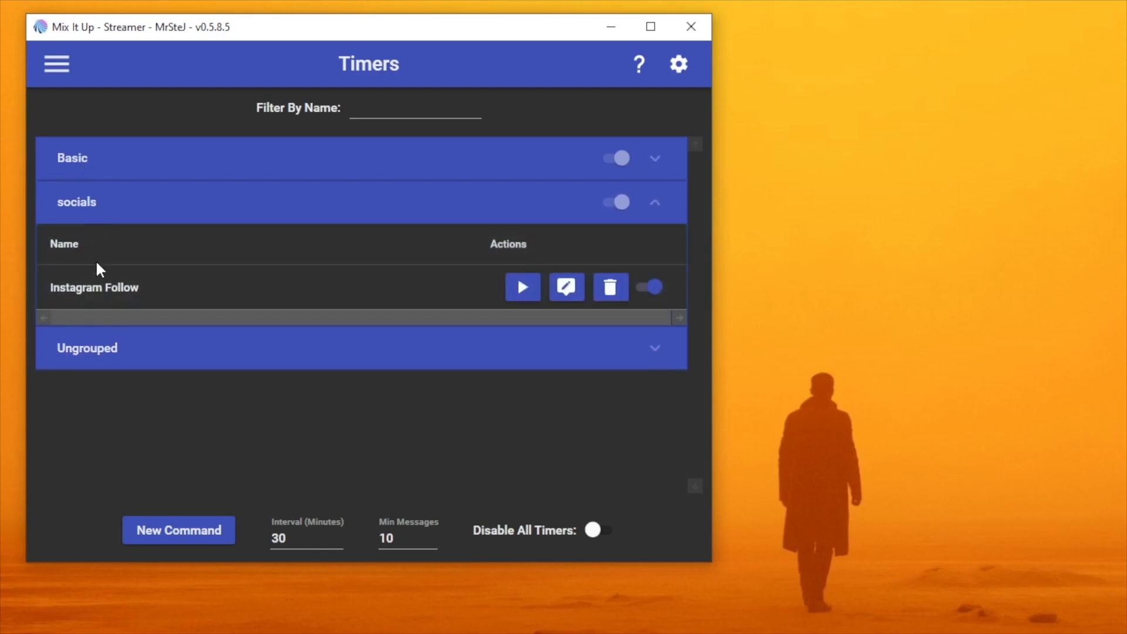
{"action": "left_click", "coordinate": [104, 208]}
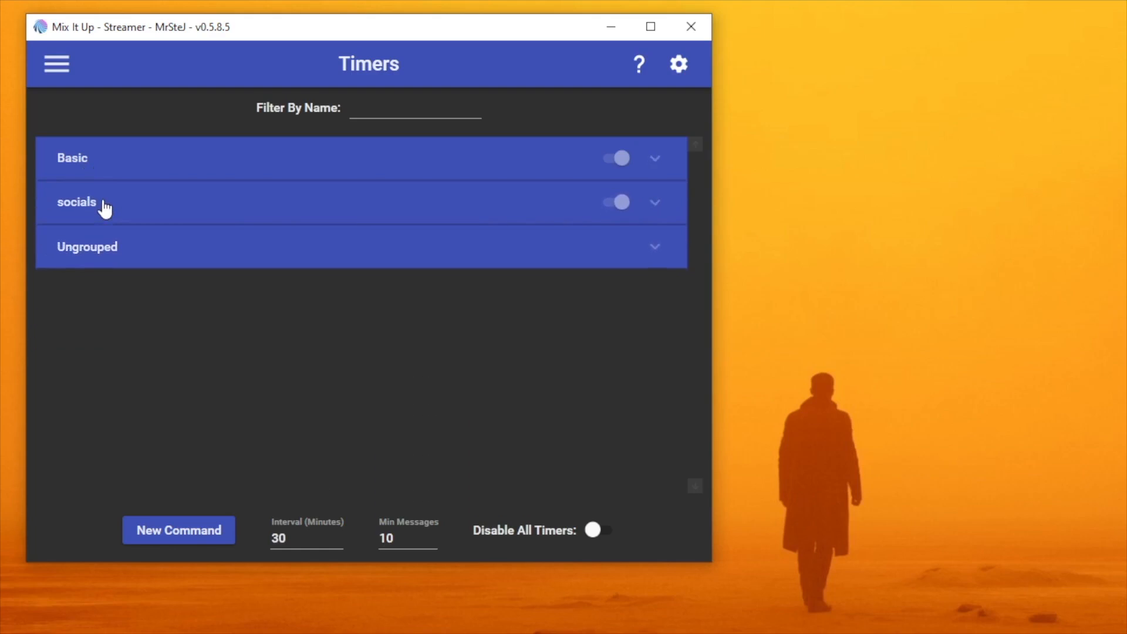
{"action": "left_click", "coordinate": [105, 245]}
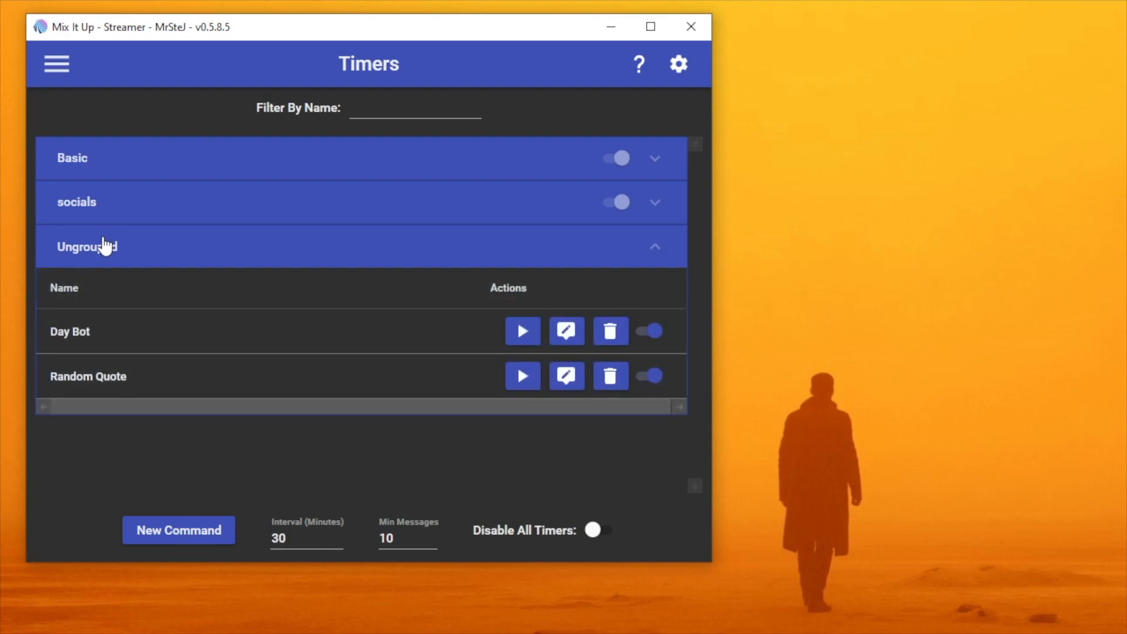
{"action": "left_click", "coordinate": [104, 245]}
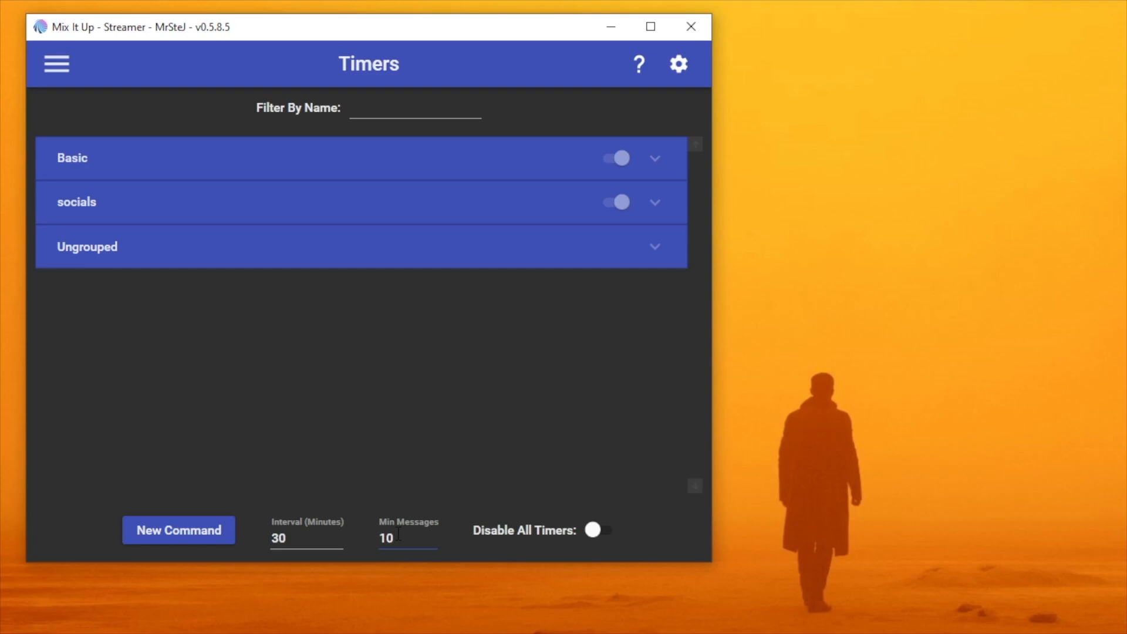
Step: Start a new timer command of the Advanced Command type, name it YouTube and assign it to the socials group
{"action": "left_click", "coordinate": [209, 530]}
{"action": "left_click_drag", "start_coordinate": [541, 220], "coordinate": [149, 76]}
{"action": "left_click", "coordinate": [342, 361]}
{"action": "left_click_drag", "start_coordinate": [287, 45], "coordinate": [271, 45]}
{"action": "left_click", "coordinate": [164, 90]}
{"action": "type", "text": "YouTube"}
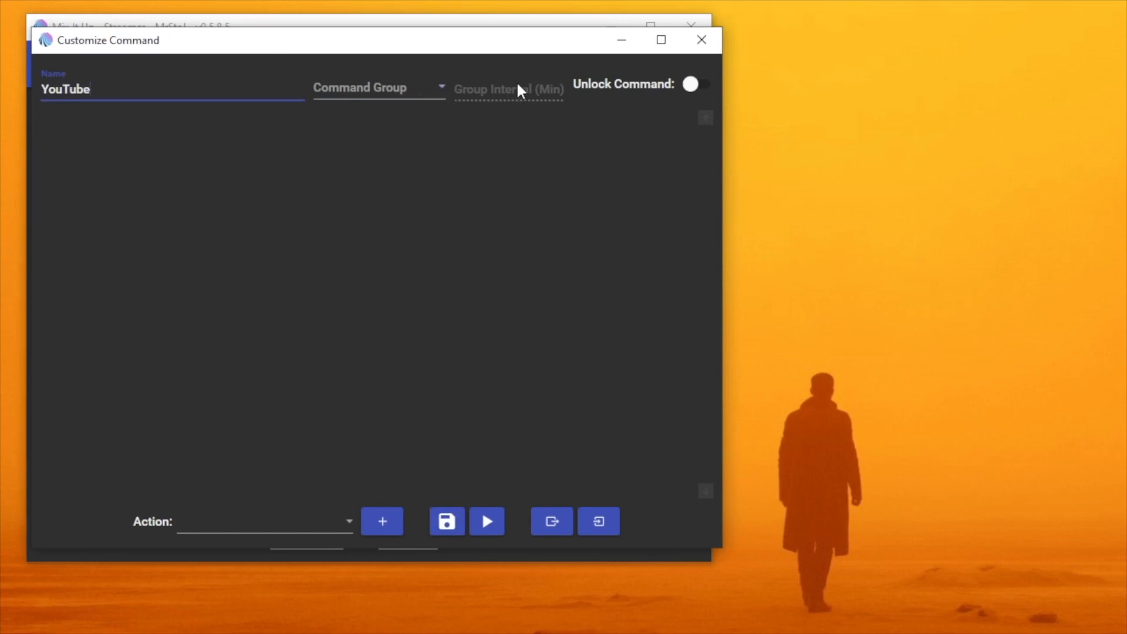
{"action": "left_click", "coordinate": [333, 85]}
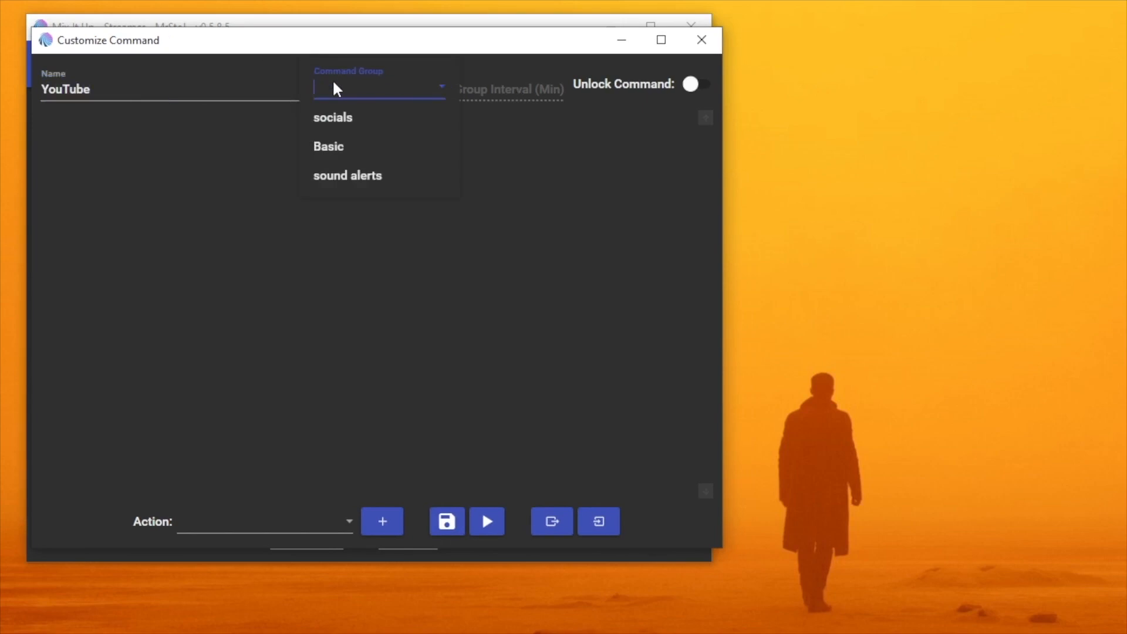
{"action": "left_click", "coordinate": [374, 120]}
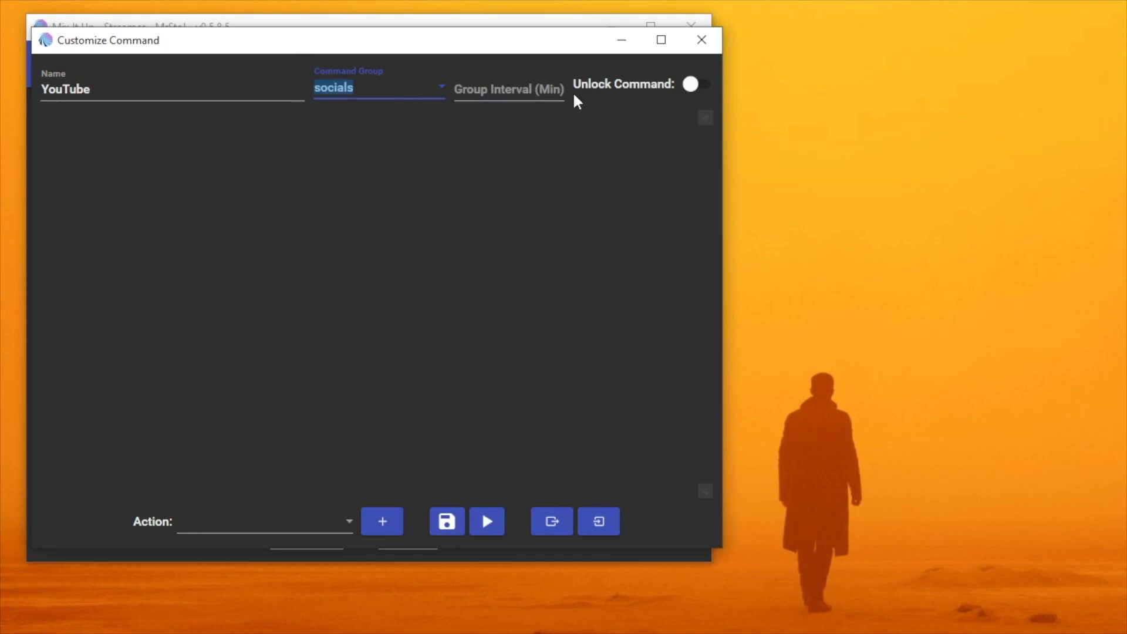
{"action": "left_click", "coordinate": [343, 521]}
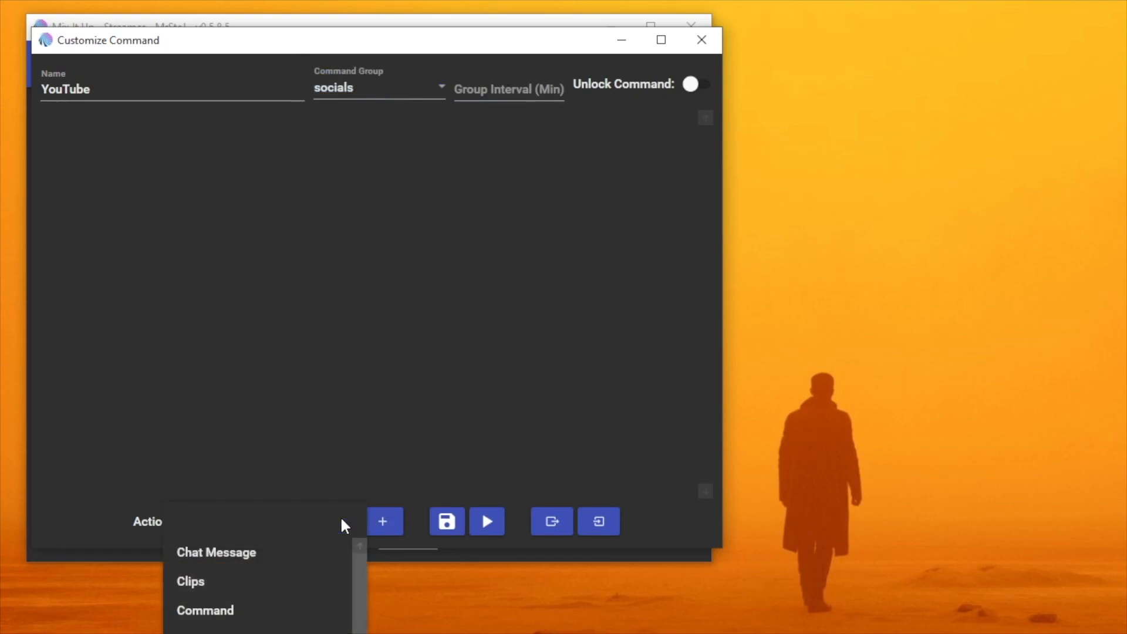
{"action": "left_click", "coordinate": [284, 552]}
{"action": "left_click", "coordinate": [380, 521]}
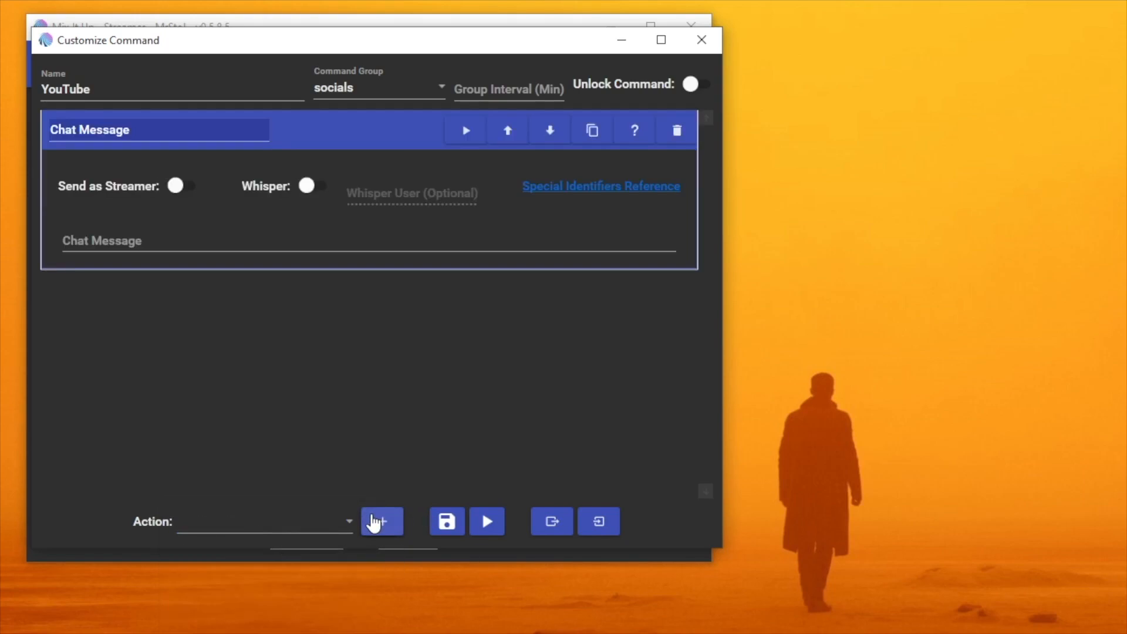
{"action": "left_click", "coordinate": [126, 234]}
{"action": "type", "text": "Check out MrSte"}
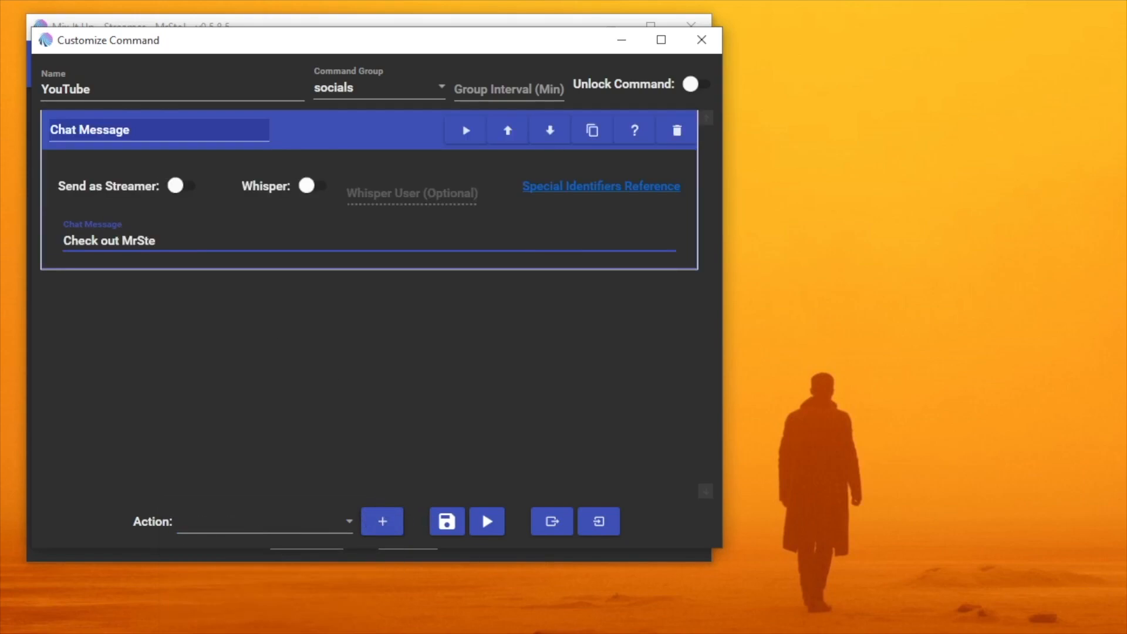
{"action": "type", "text": "J on YouTube!"}
{"action": "type", "text": "https://www.youtube.com/MrSteJ"}
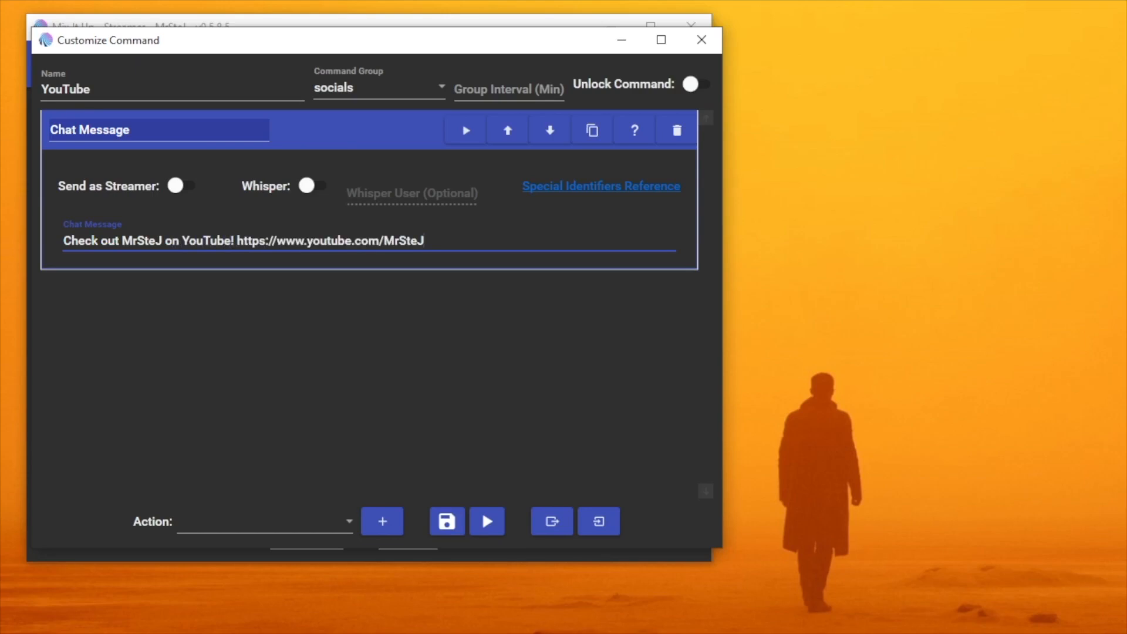
{"action": "left_click", "coordinate": [486, 529]}
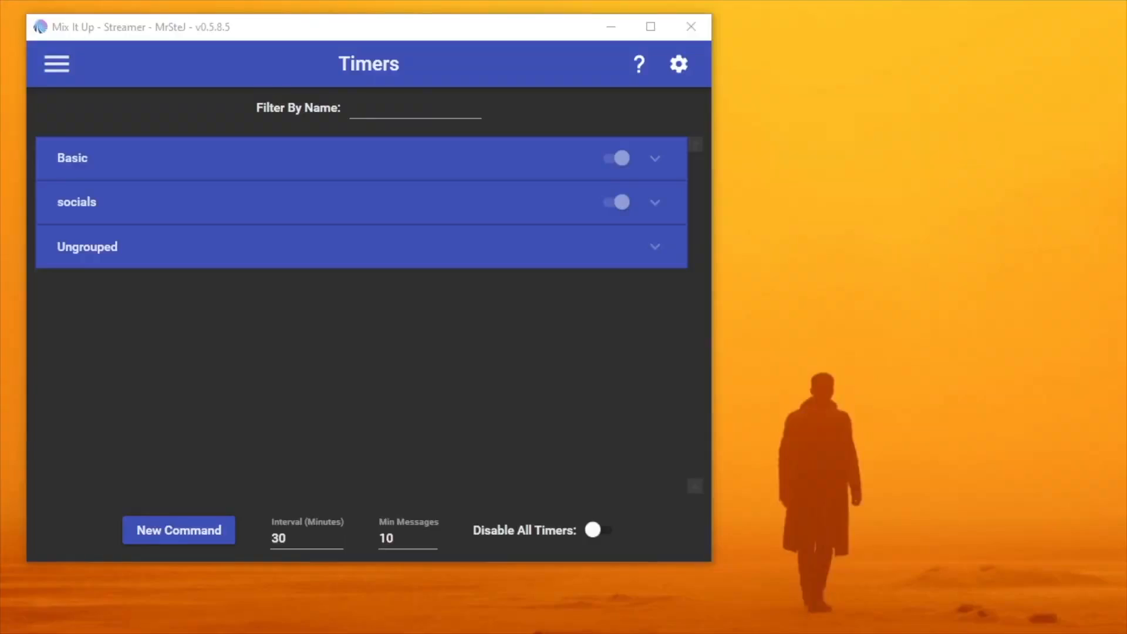
Step: Go to the chat commands and start a new Advanced Command, moving its window over the main one
{"action": "left_click", "coordinate": [56, 65]}
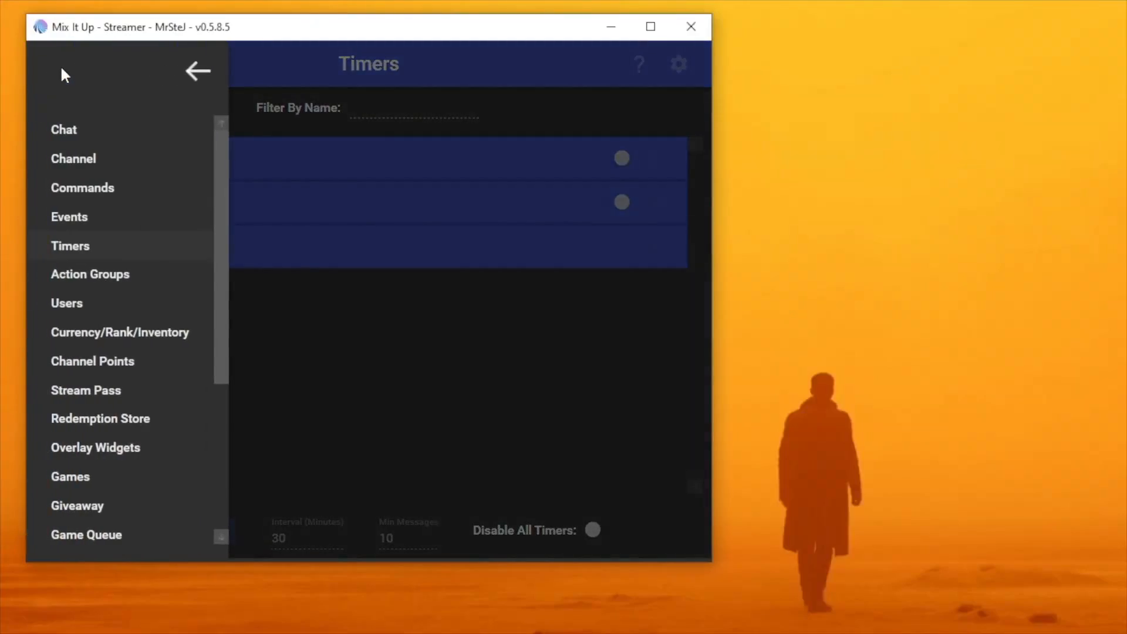
{"action": "left_click", "coordinate": [77, 188]}
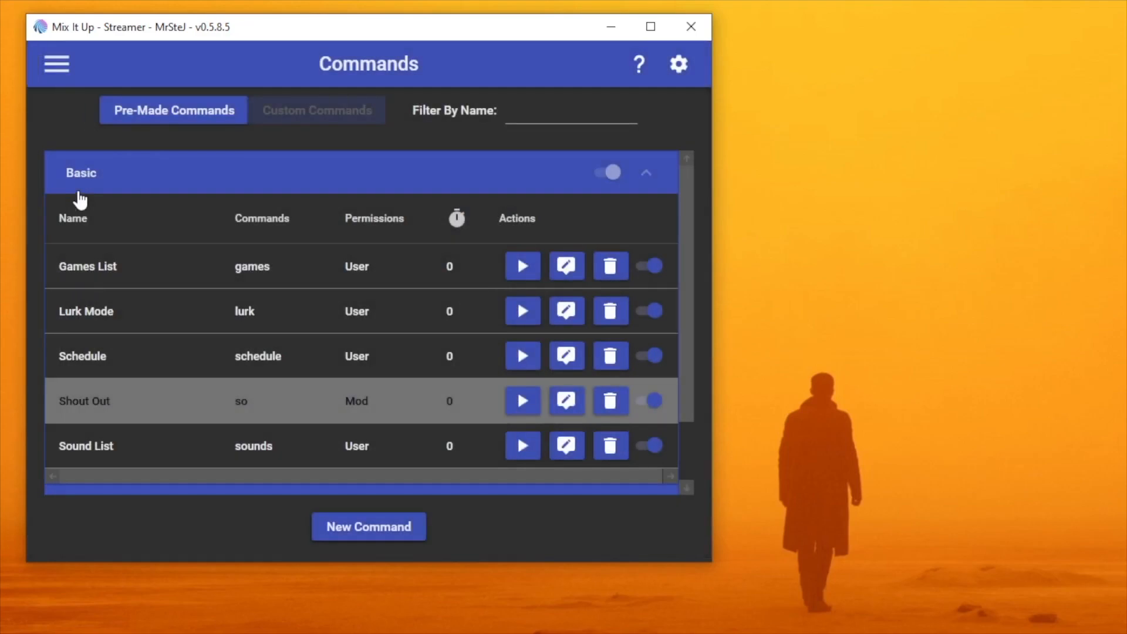
{"action": "left_click", "coordinate": [85, 189]}
{"action": "left_click", "coordinate": [336, 528]}
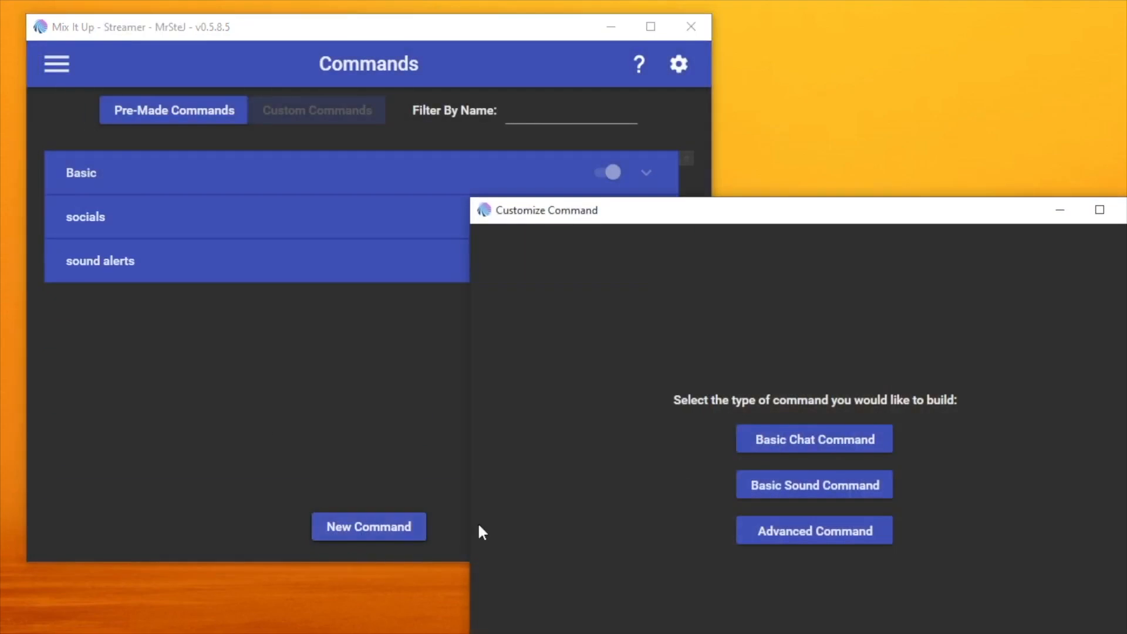
{"action": "left_click_drag", "start_coordinate": [692, 220], "coordinate": [266, 48]}
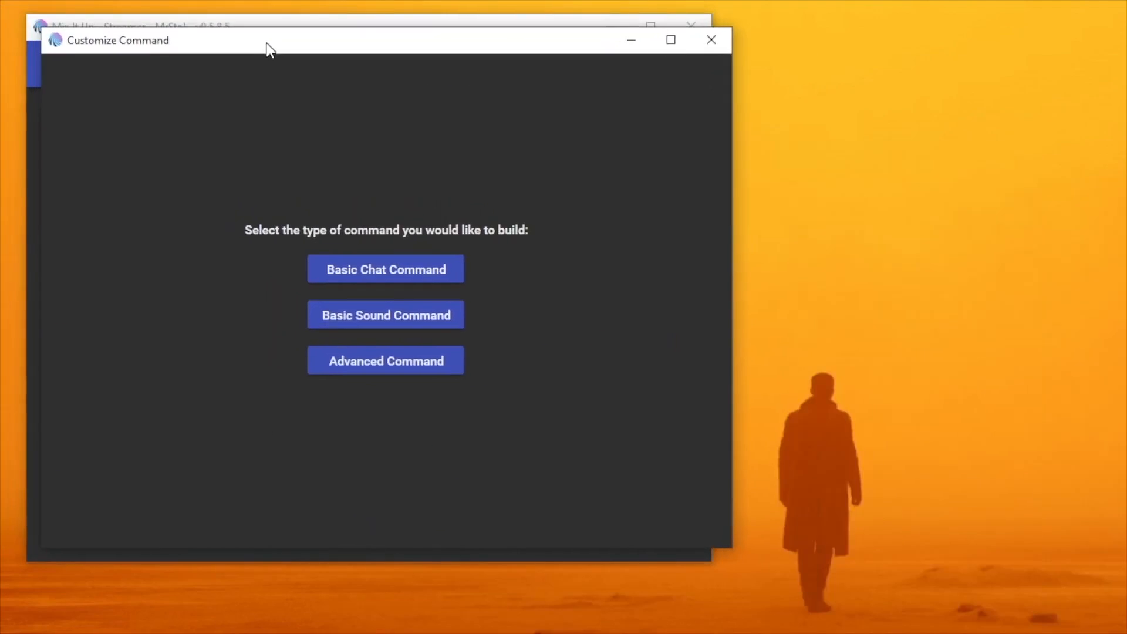
{"action": "left_click", "coordinate": [402, 360]}
Step: Name the new command shout outs and set its chat trigger to so
{"action": "left_click", "coordinate": [103, 85]}
{"action": "type", "text": "ah"}
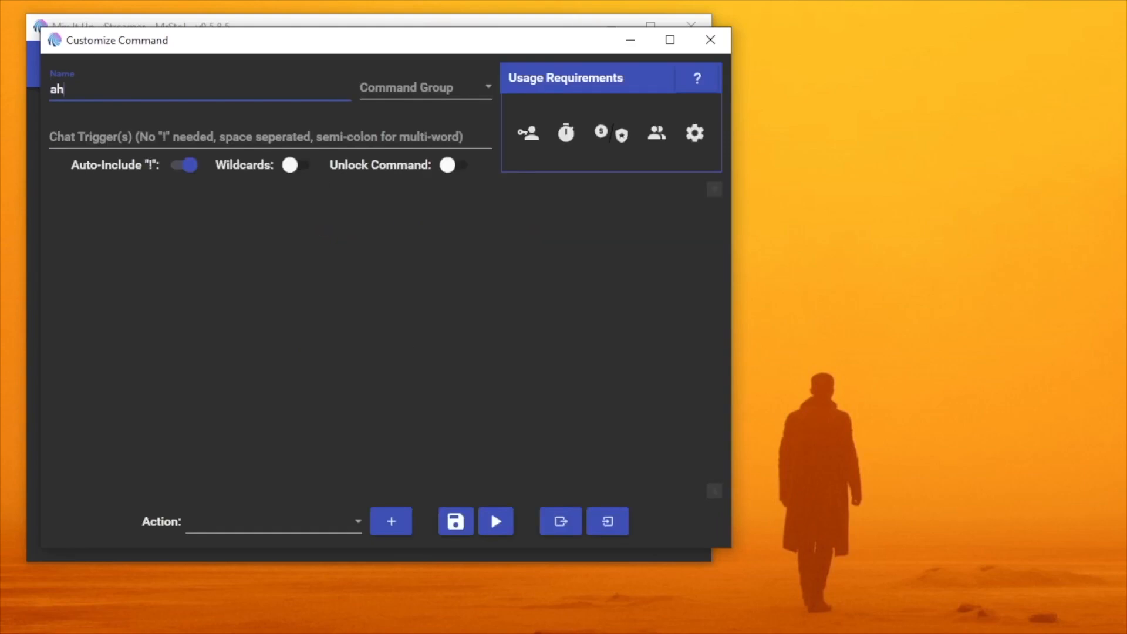
{"action": "type", "text": "out outs"}
{"action": "left_click_drag", "start_coordinate": [56, 90], "coordinate": [29, 77]}
{"action": "type", "text": "s"}
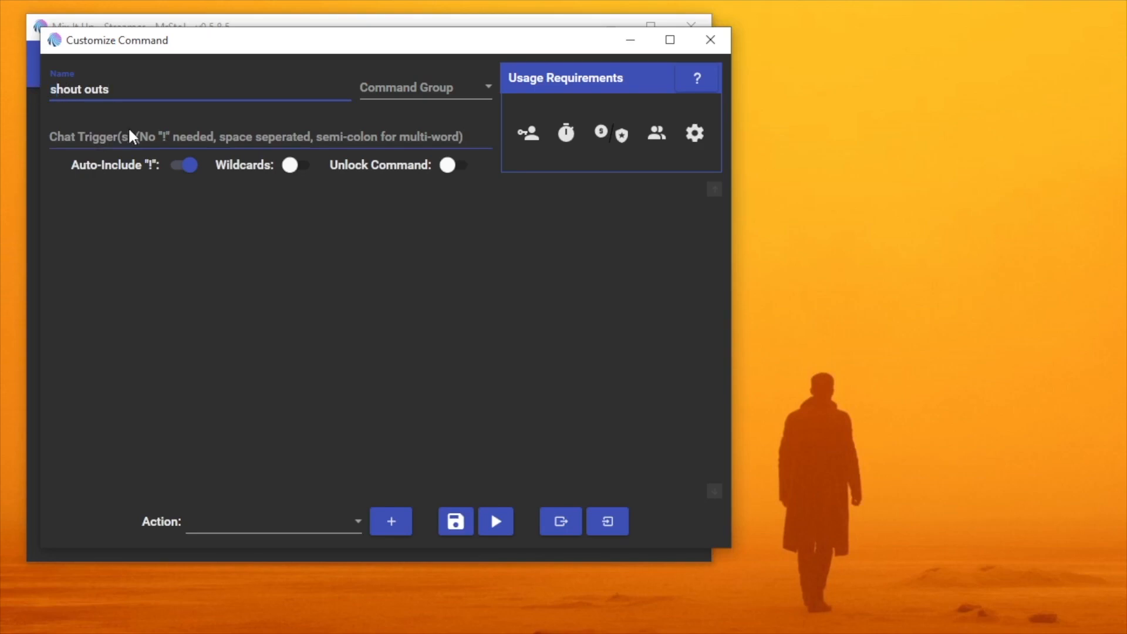
{"action": "left_click", "coordinate": [130, 132]}
{"action": "type", "text": "so"}
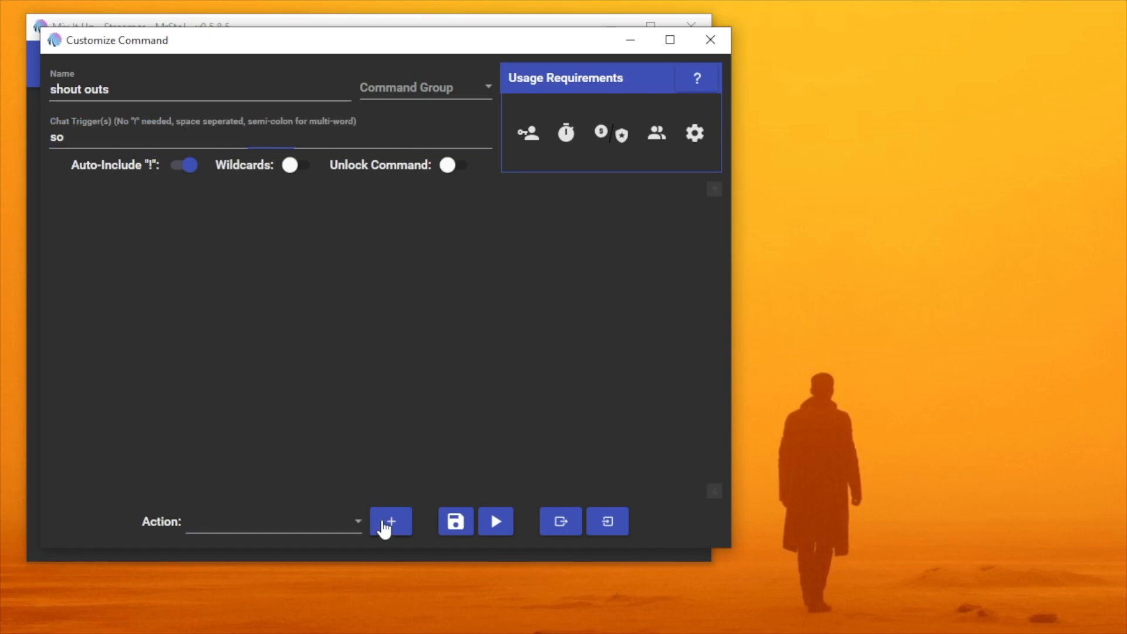
Step: Add a Chat Message action reading "Go check out @$arg1username, they're awesome! $arg1userurl. They were doing this - ** $arg1userstreamgame** but their title suggests this: $arg1userstreamtitle"
{"action": "left_click", "coordinate": [356, 516]}
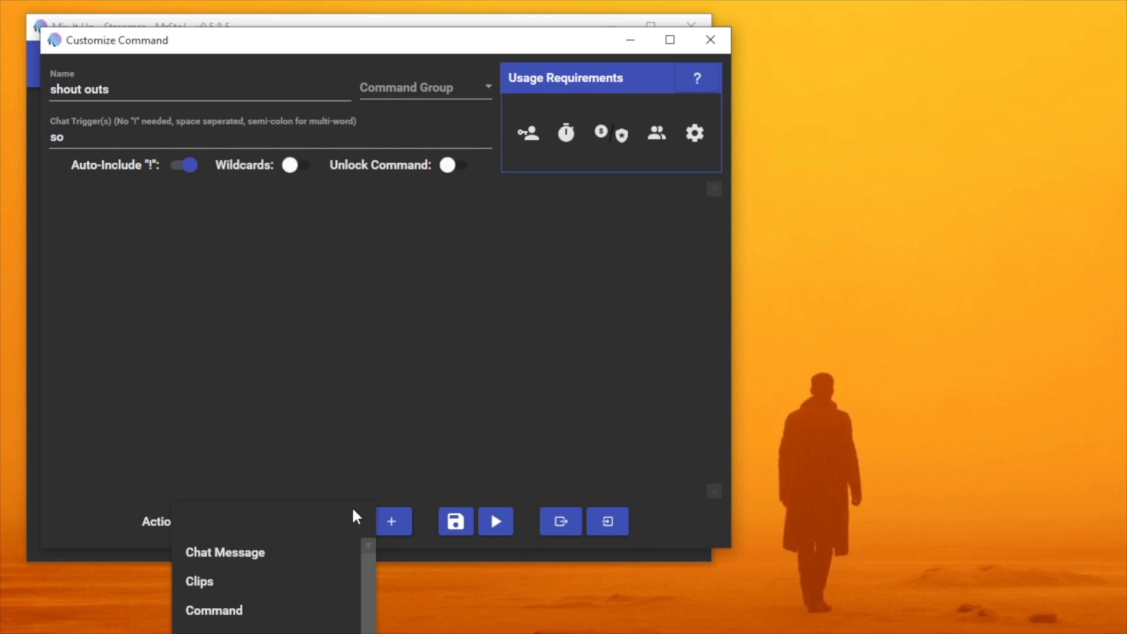
{"action": "left_click", "coordinate": [275, 563]}
{"action": "left_click", "coordinate": [391, 522]}
{"action": "left_click", "coordinate": [172, 305]}
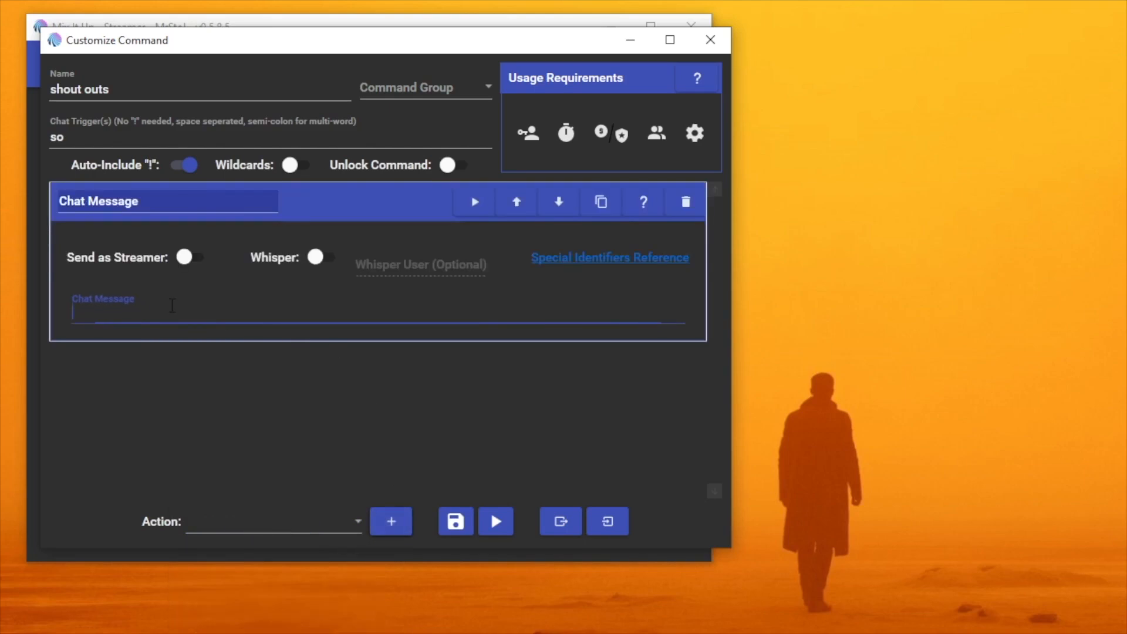
{"action": "type", "text": "Go check out @$arg1username, they're awesome! $arg1userurl. They were doing this - ** $arg1userstreamgame** but their title suggests this: $arg1userstreamtitle"}
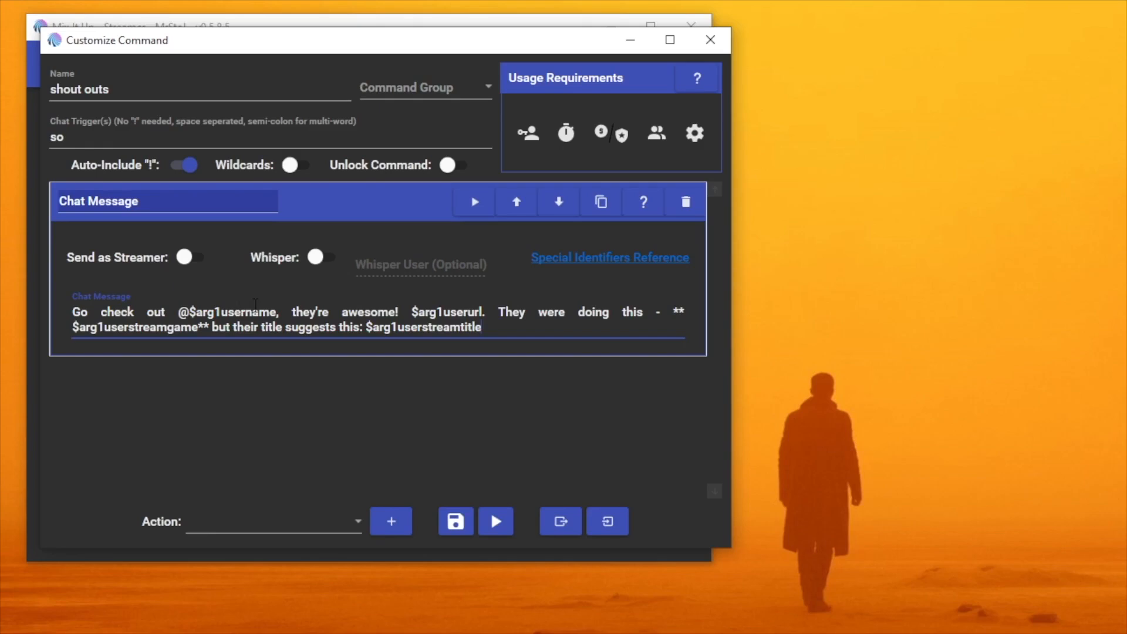
Step: Examine the username, URL, stream title and stream game identifiers in the shout-out message one by one
{"action": "left_click_drag", "start_coordinate": [281, 307], "coordinate": [174, 313]}
{"action": "left_click_drag", "start_coordinate": [486, 312], "coordinate": [410, 312]}
{"action": "left_click_drag", "start_coordinate": [482, 327], "coordinate": [365, 327]}
{"action": "left_click_drag", "start_coordinate": [199, 327], "coordinate": [80, 327]}
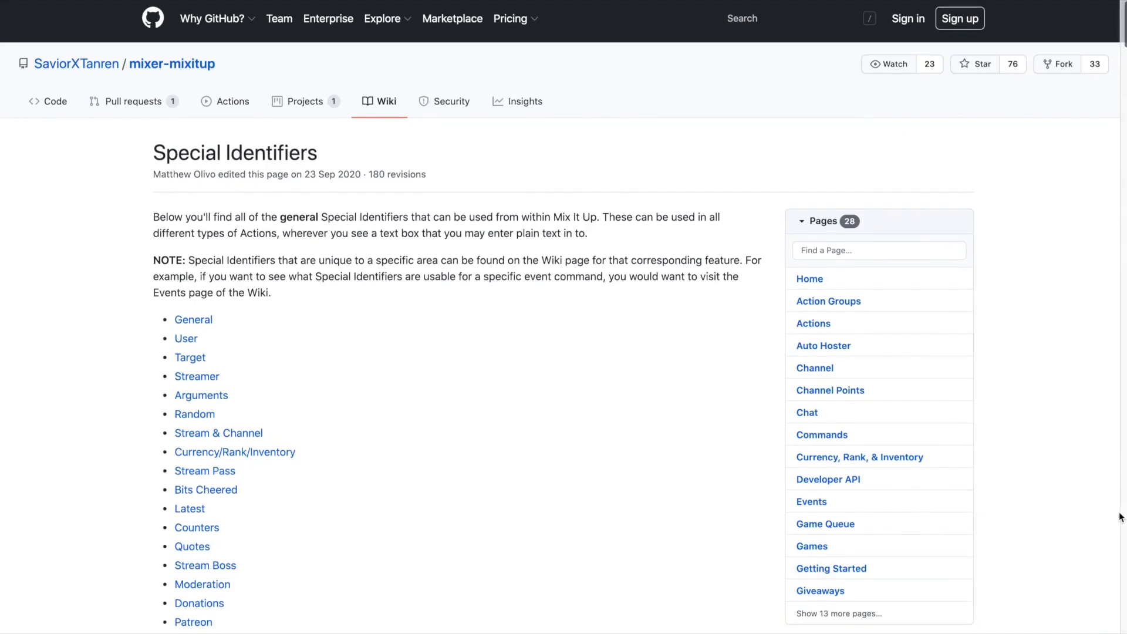
Step: Look through the Special Identifiers wiki page, from the category list down to the General section
{"action": "scroll", "coordinate": [1118, 516], "scroll_direction": "down", "scroll_amount": 2}
{"action": "scroll", "coordinate": [1119, 516], "scroll_direction": "down", "scroll_amount": 3}
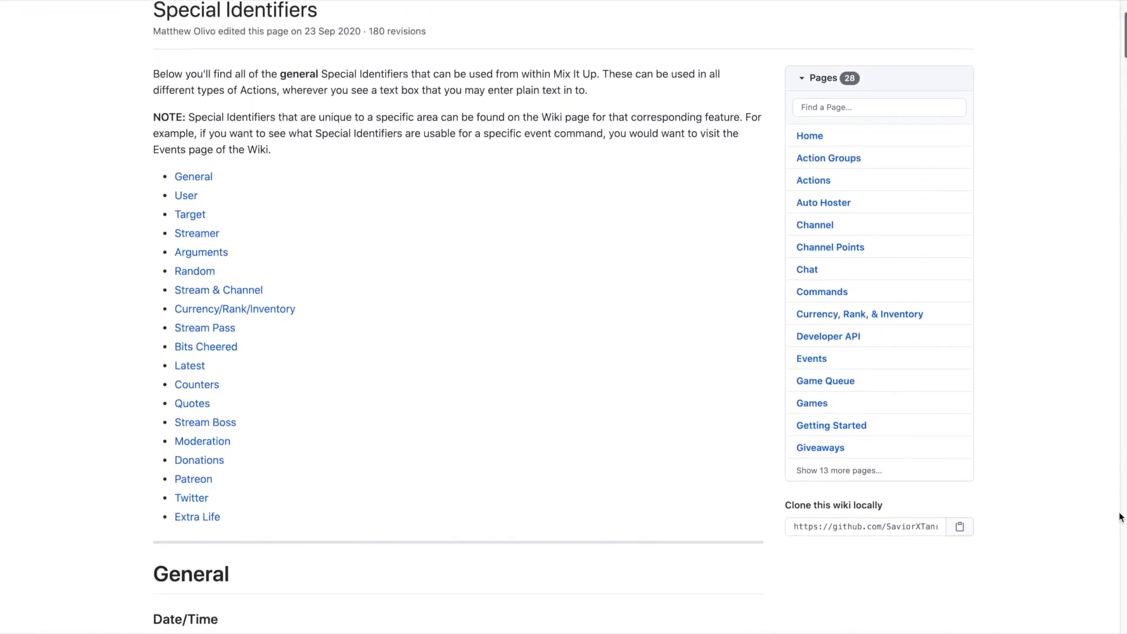
{"action": "scroll", "coordinate": [1120, 517], "scroll_direction": "down", "scroll_amount": 3}
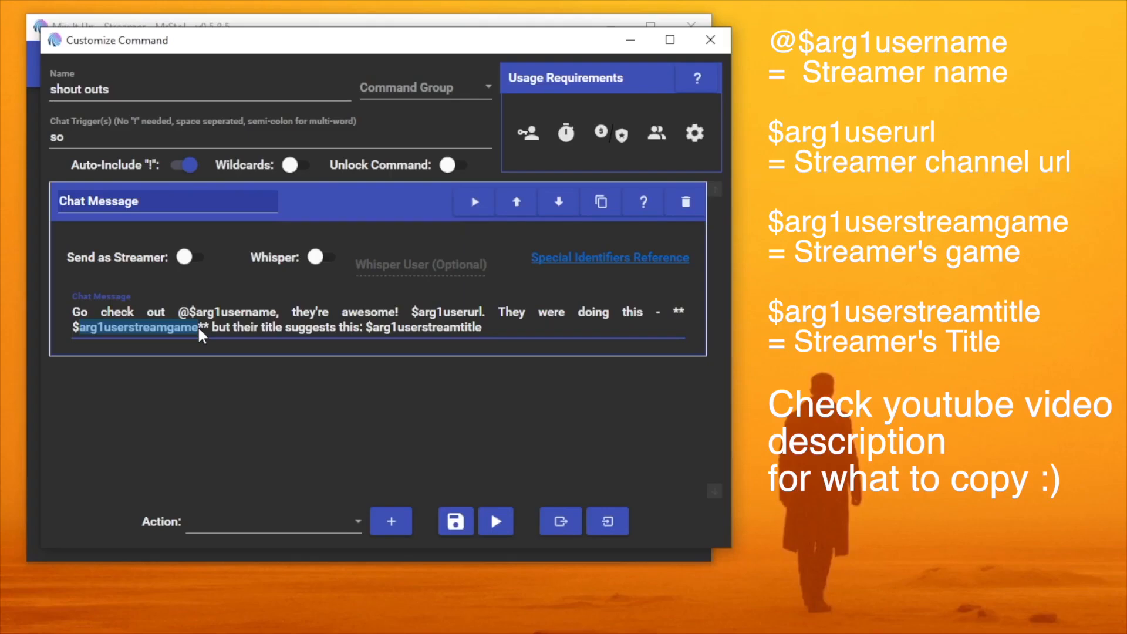
Step: Test-run the shout outs command and close its editing window
{"action": "left_click", "coordinate": [303, 327]}
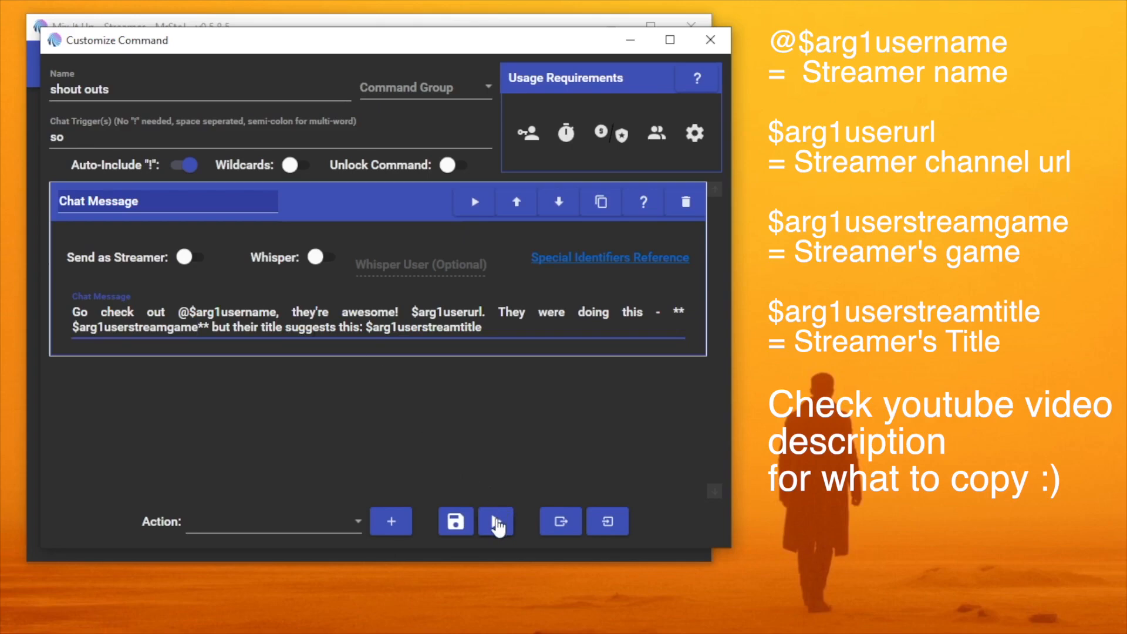
{"action": "left_click", "coordinate": [496, 521]}
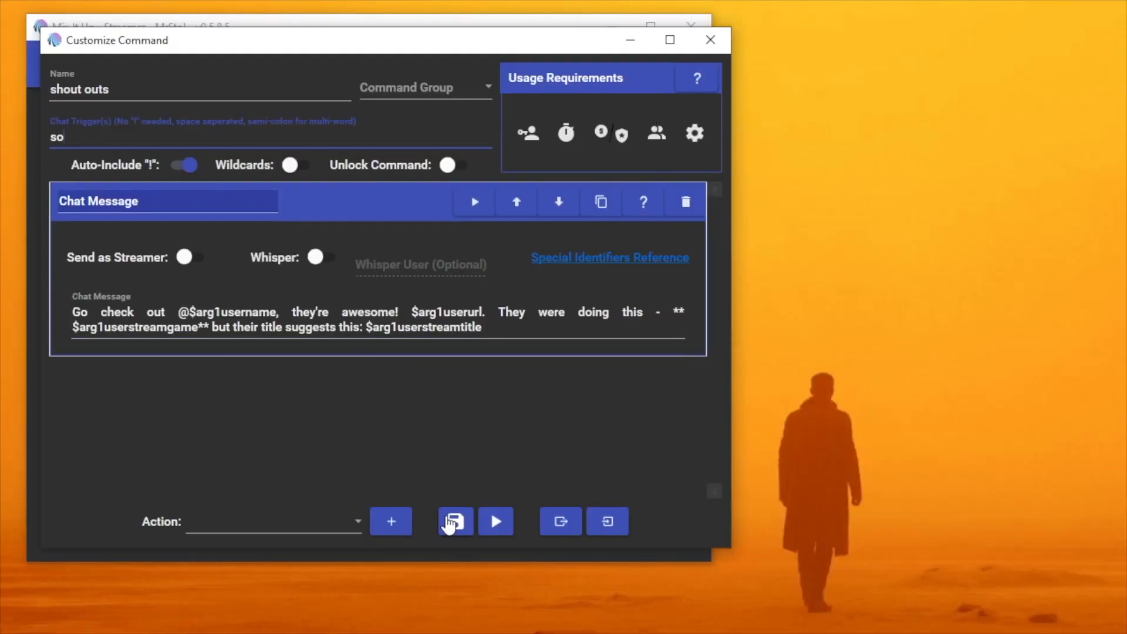
{"action": "left_click", "coordinate": [721, 36]}
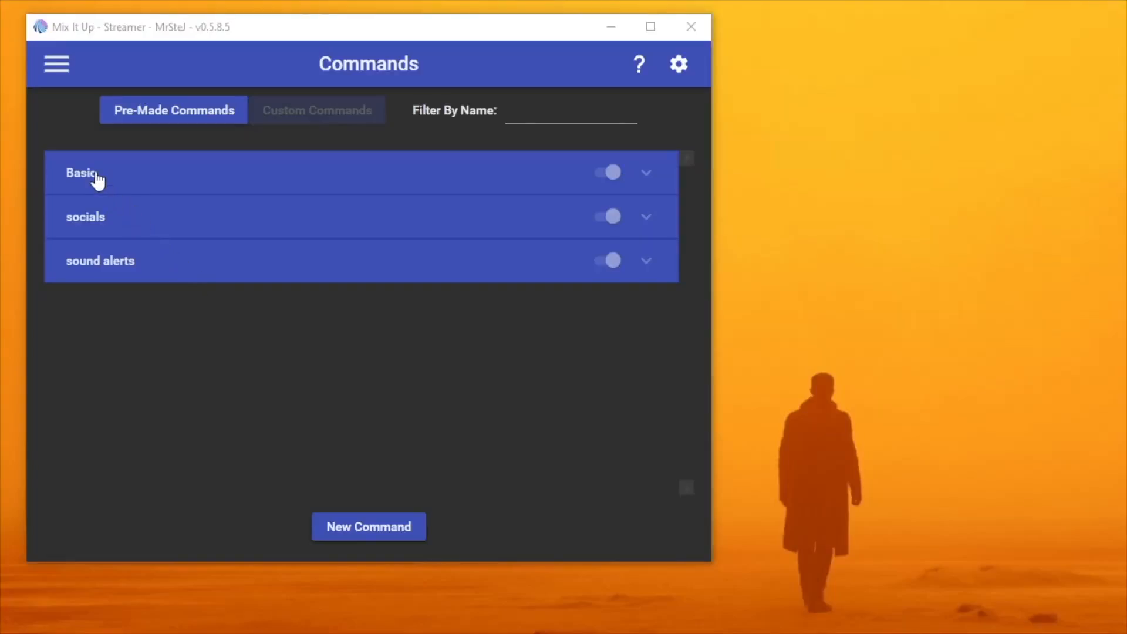
Step: Open the existing Shout Out command from the Basic group for editing and place its window over the main one
{"action": "left_click", "coordinate": [92, 172]}
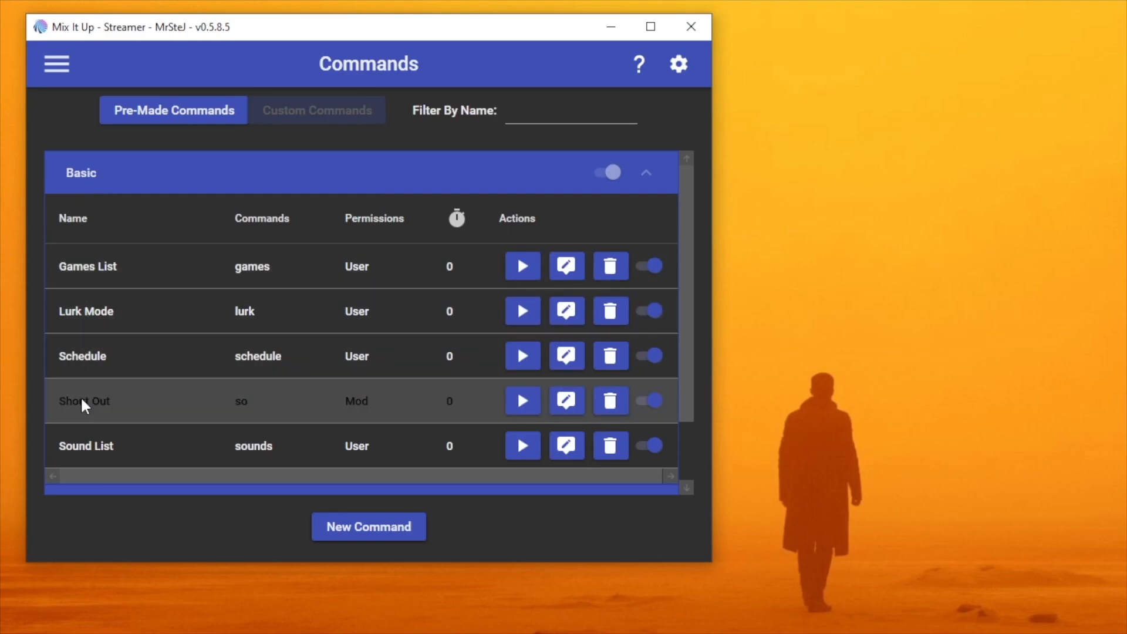
{"action": "left_click", "coordinate": [568, 404]}
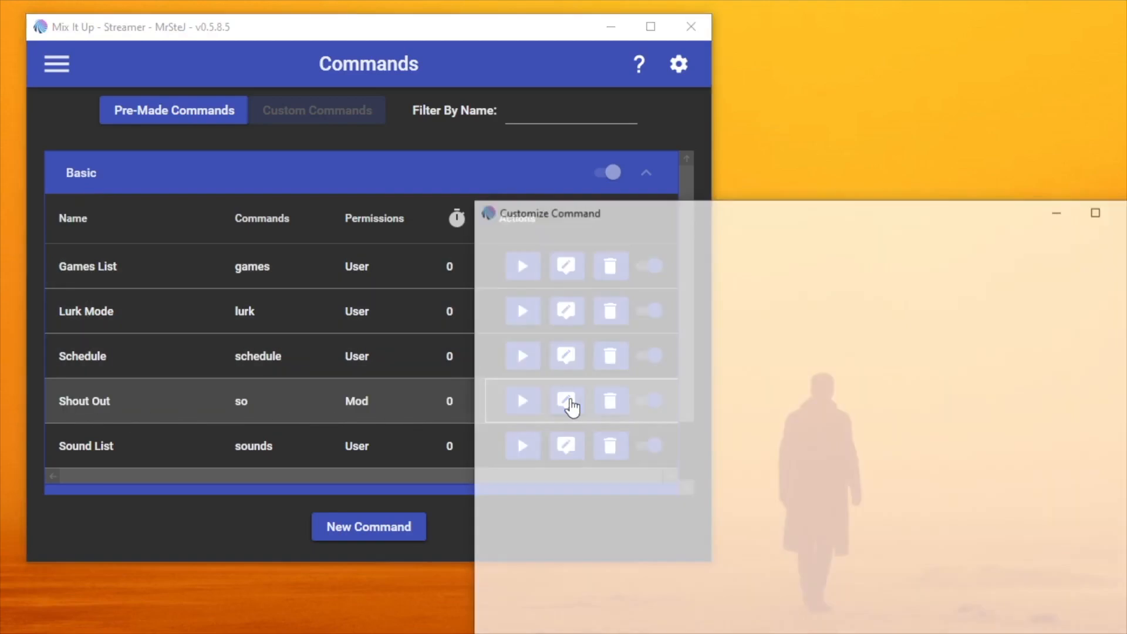
{"action": "left_click_drag", "start_coordinate": [611, 206], "coordinate": [176, 28]}
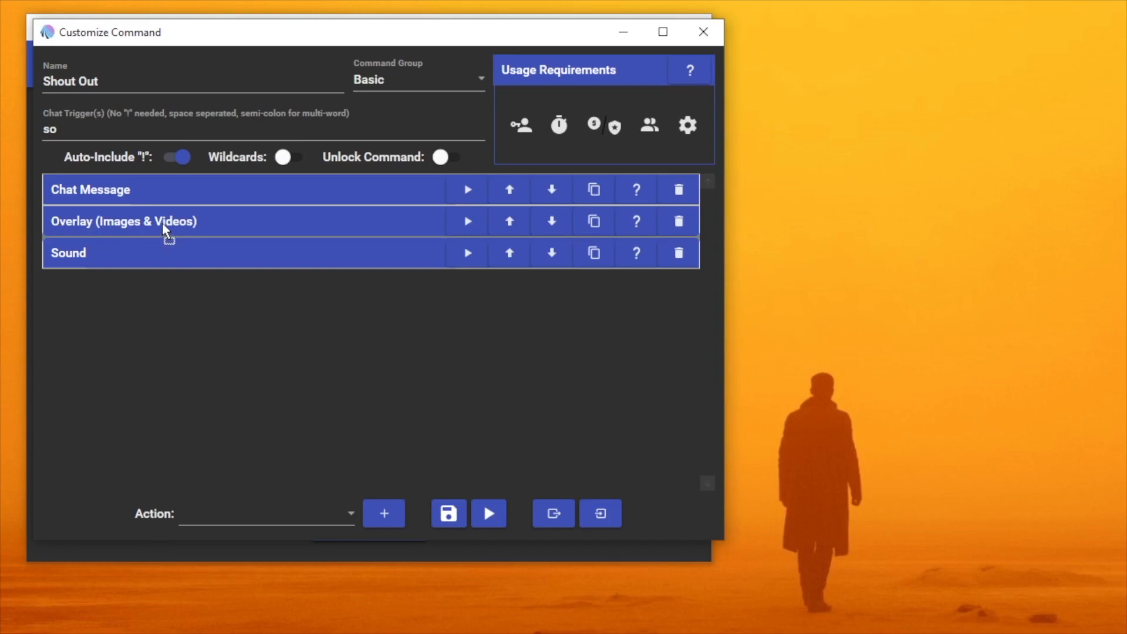
Step: Expand the Overlay (Images & Videos) action and examine its HTML text, screen position, duration and animation settings
{"action": "left_click", "coordinate": [312, 220]}
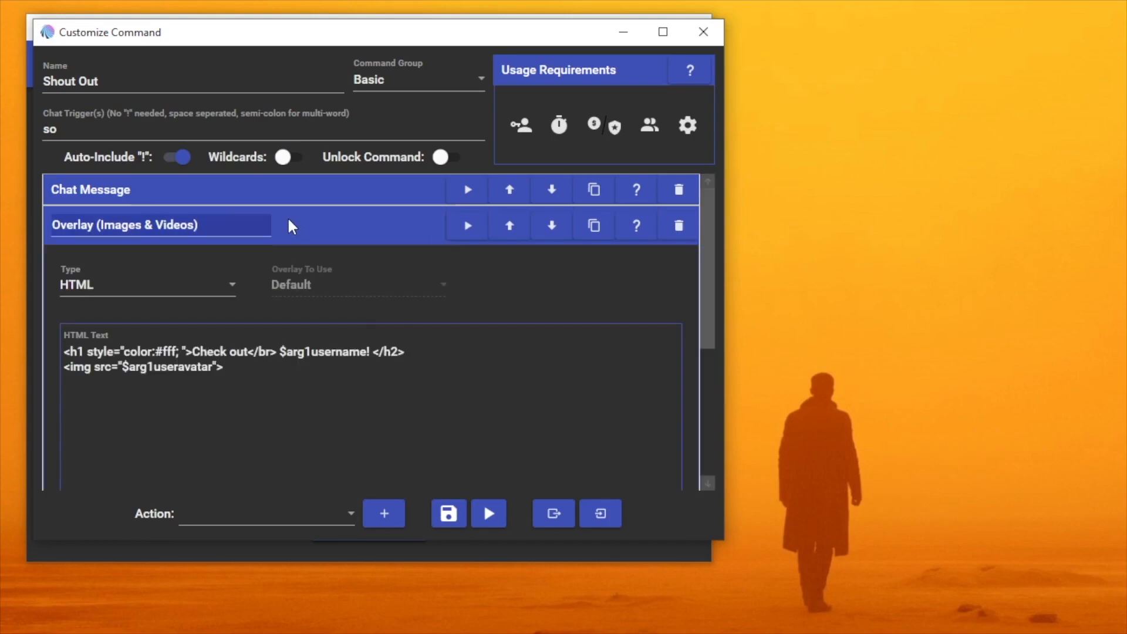
{"action": "scroll", "coordinate": [71, 352], "scroll_direction": "down", "scroll_amount": 1}
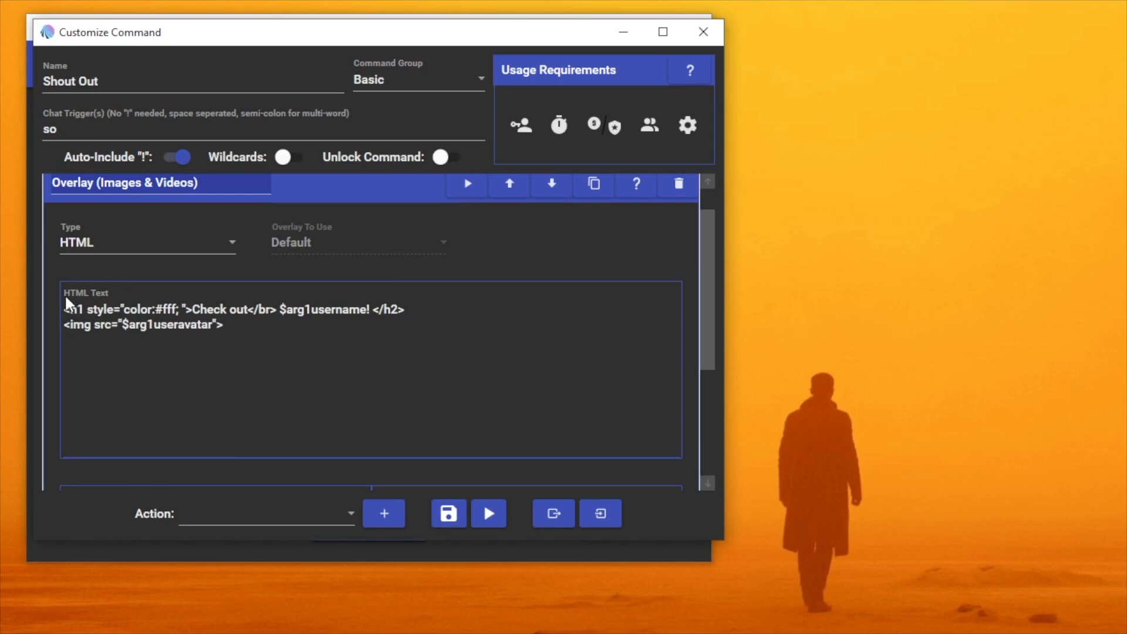
{"action": "left_click_drag", "start_coordinate": [64, 308], "coordinate": [254, 327]}
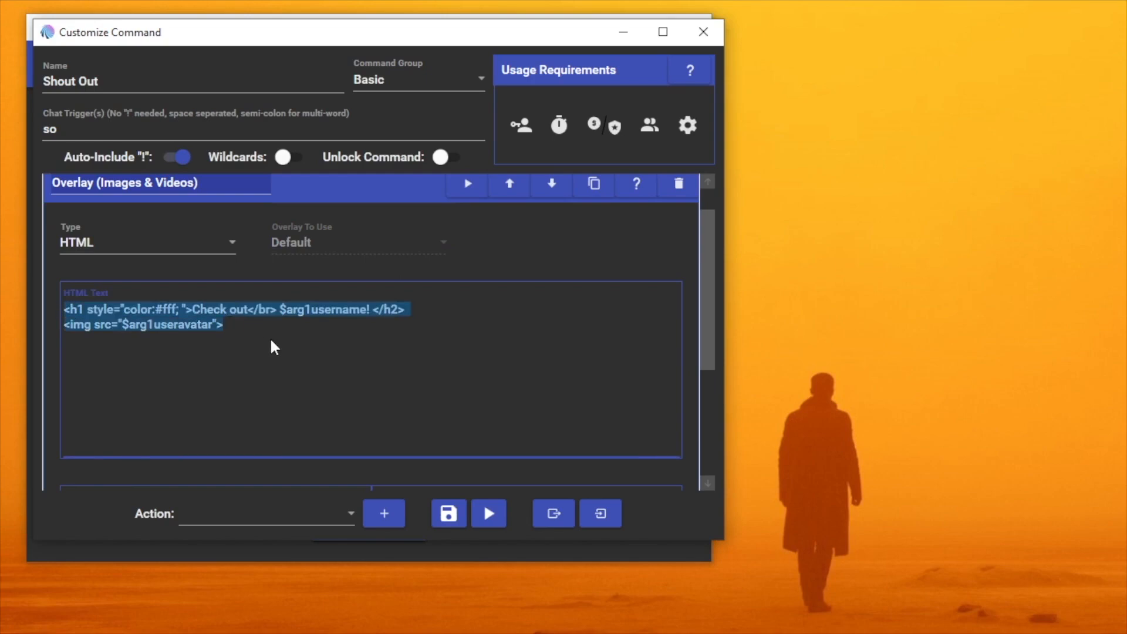
{"action": "left_click", "coordinate": [235, 336]}
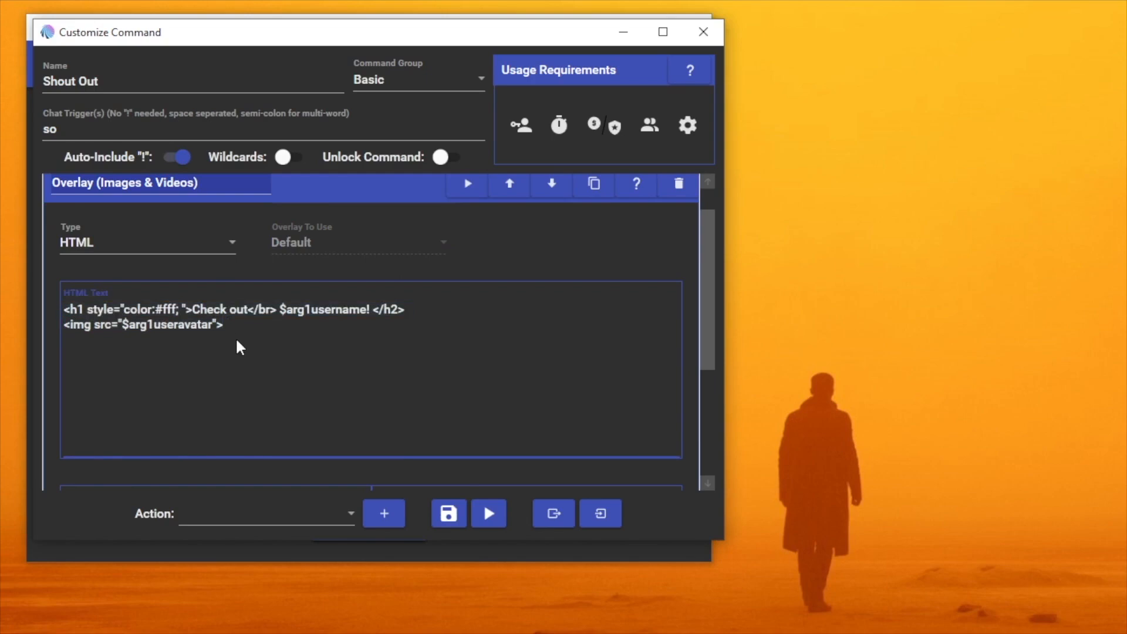
{"action": "scroll", "coordinate": [235, 336], "scroll_direction": "down", "scroll_amount": 3}
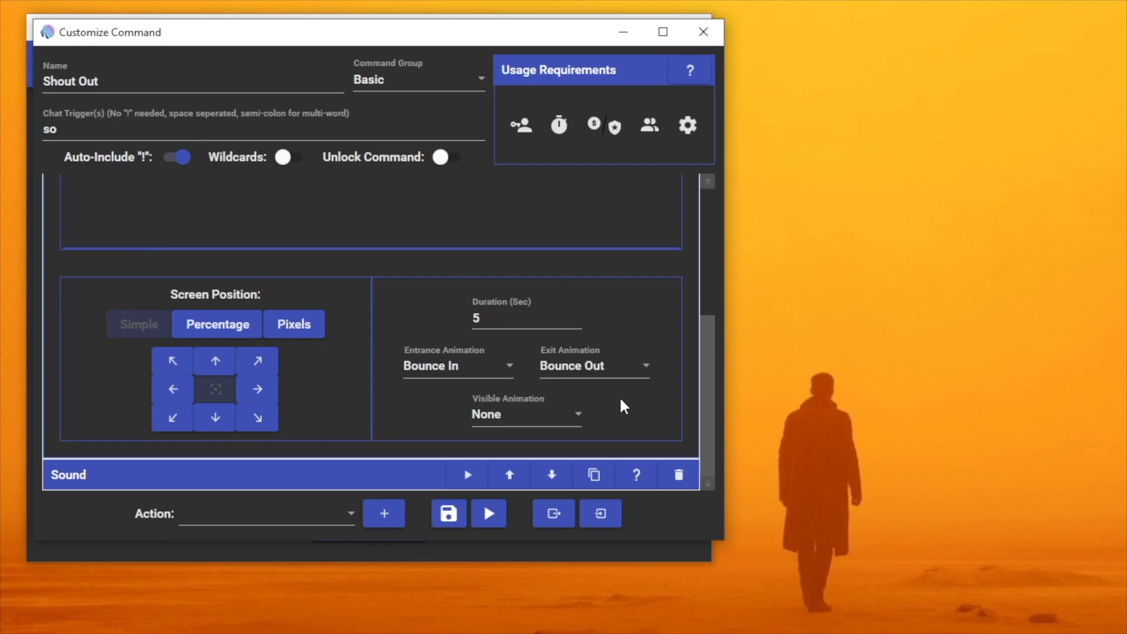
Step: Expand the Sound action to examine its file path, output device and volume, and collapse the Sound and Overlay actions again
{"action": "left_click", "coordinate": [131, 469]}
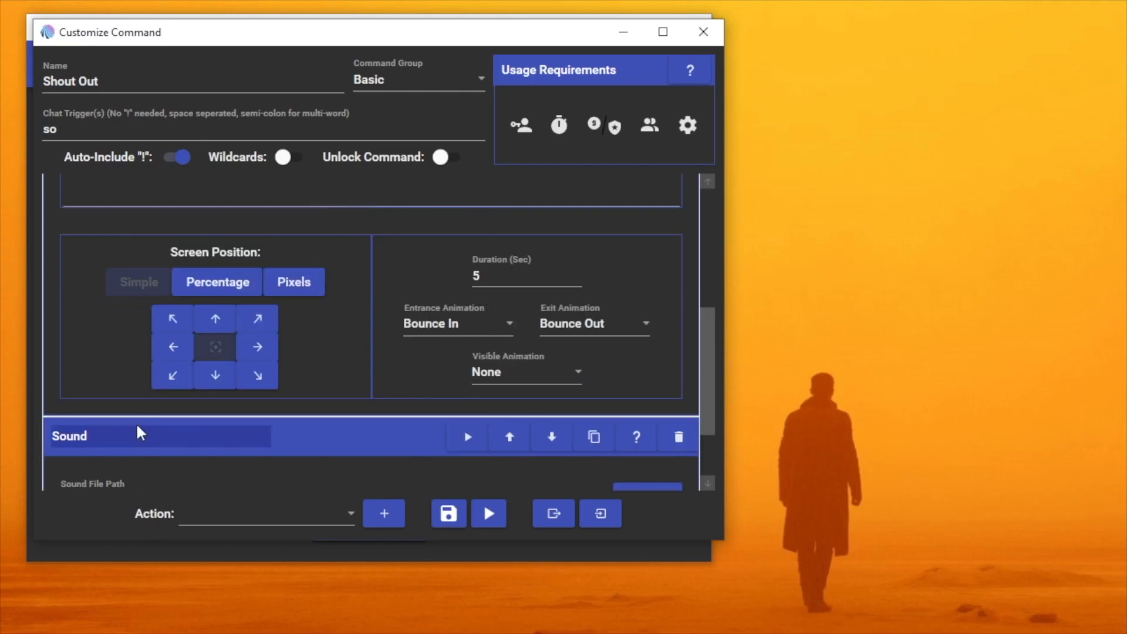
{"action": "scroll", "coordinate": [136, 434], "scroll_direction": "down", "scroll_amount": 3}
{"action": "scroll", "coordinate": [126, 405], "scroll_direction": "up", "scroll_amount": 1}
{"action": "scroll", "coordinate": [129, 411], "scroll_direction": "down", "scroll_amount": 1}
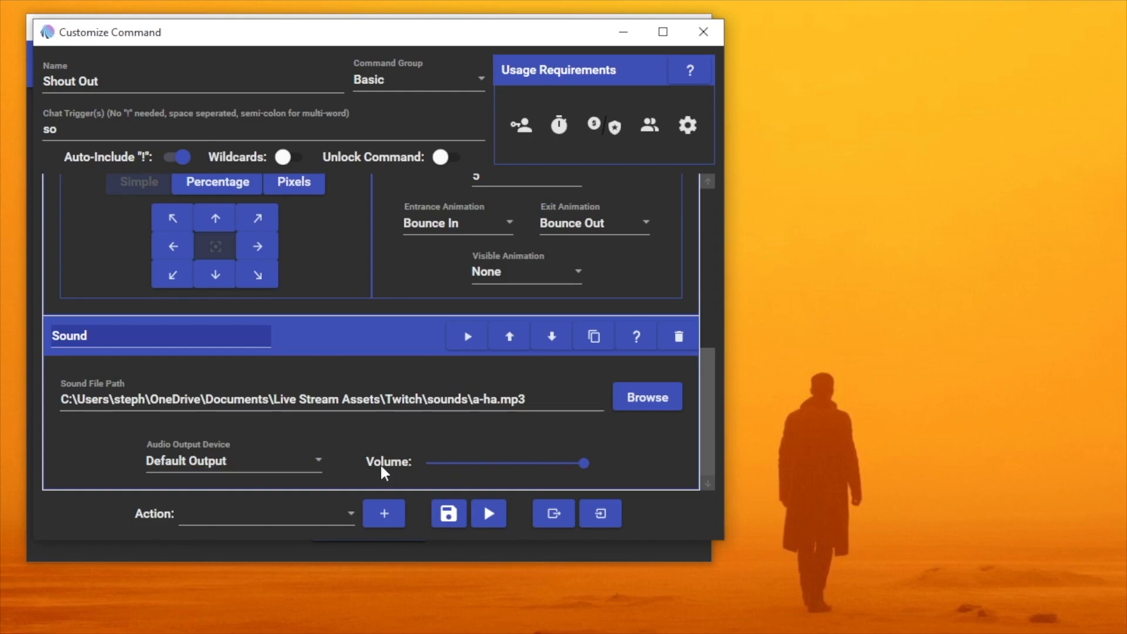
{"action": "left_click", "coordinate": [323, 338]}
{"action": "scroll", "coordinate": [305, 328], "scroll_direction": "up", "scroll_amount": 3}
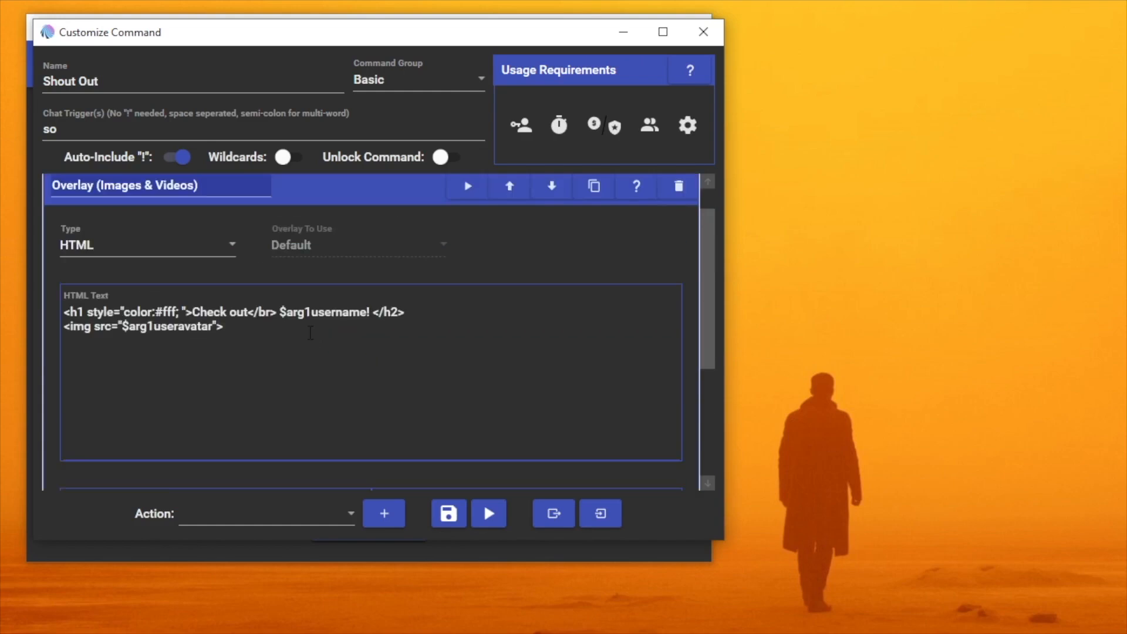
{"action": "left_click", "coordinate": [305, 223]}
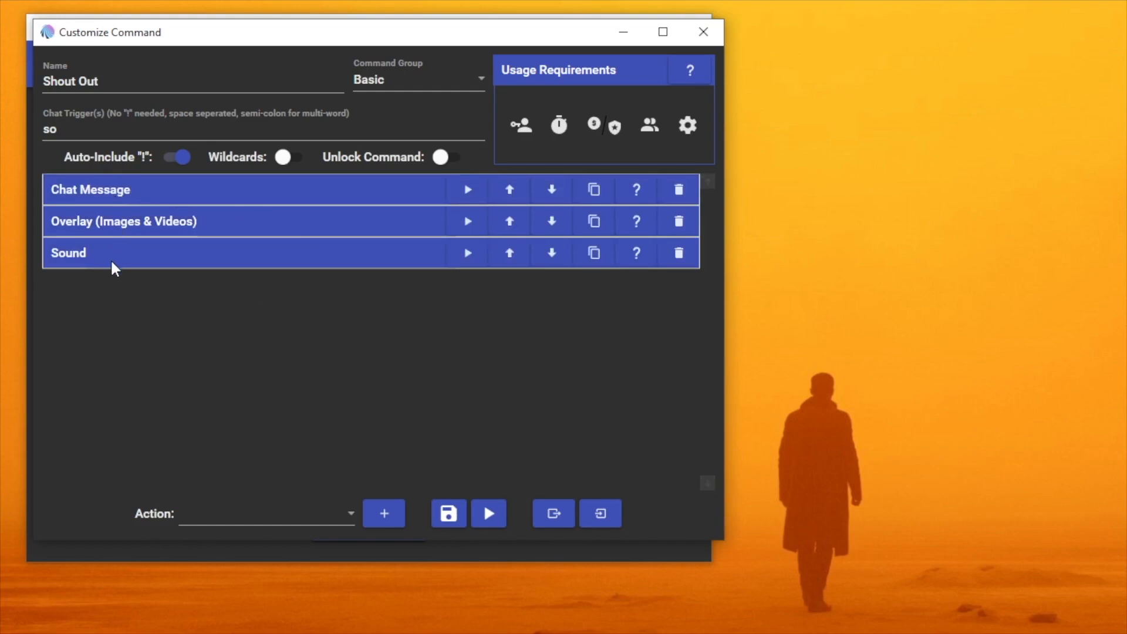